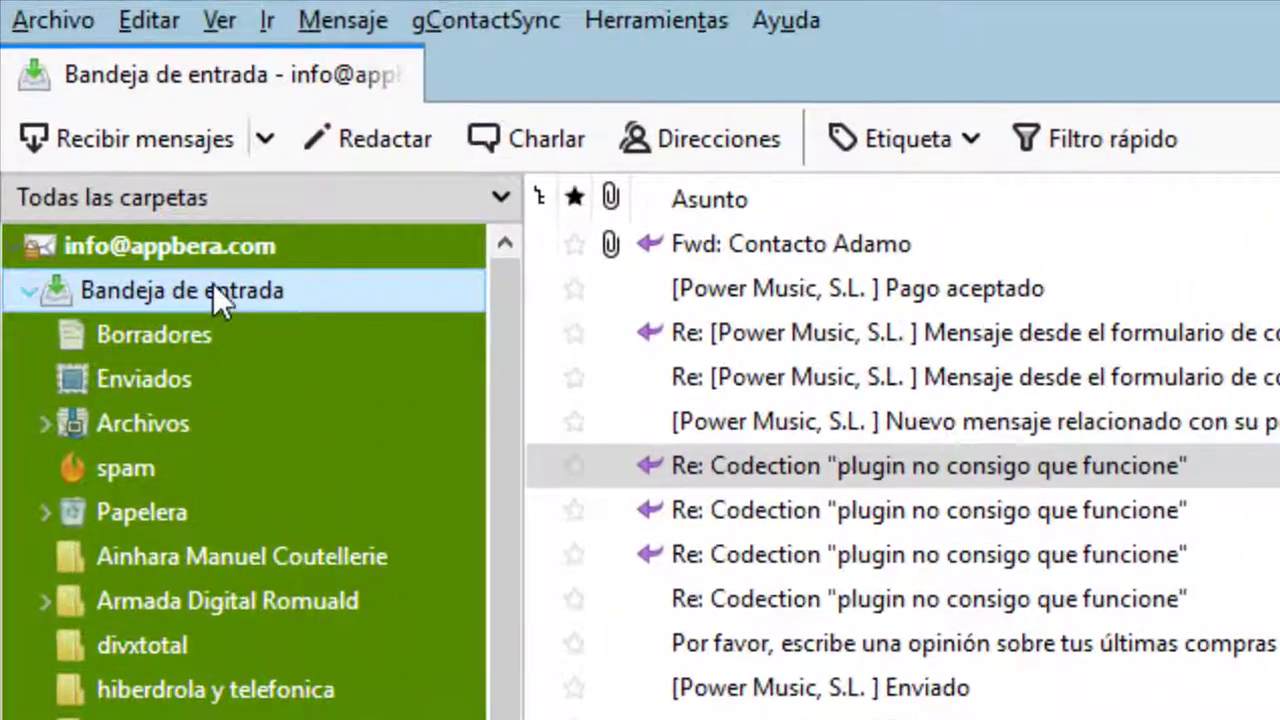
Show the first mail account's overview page from the top of the folder pane
click(190, 244)
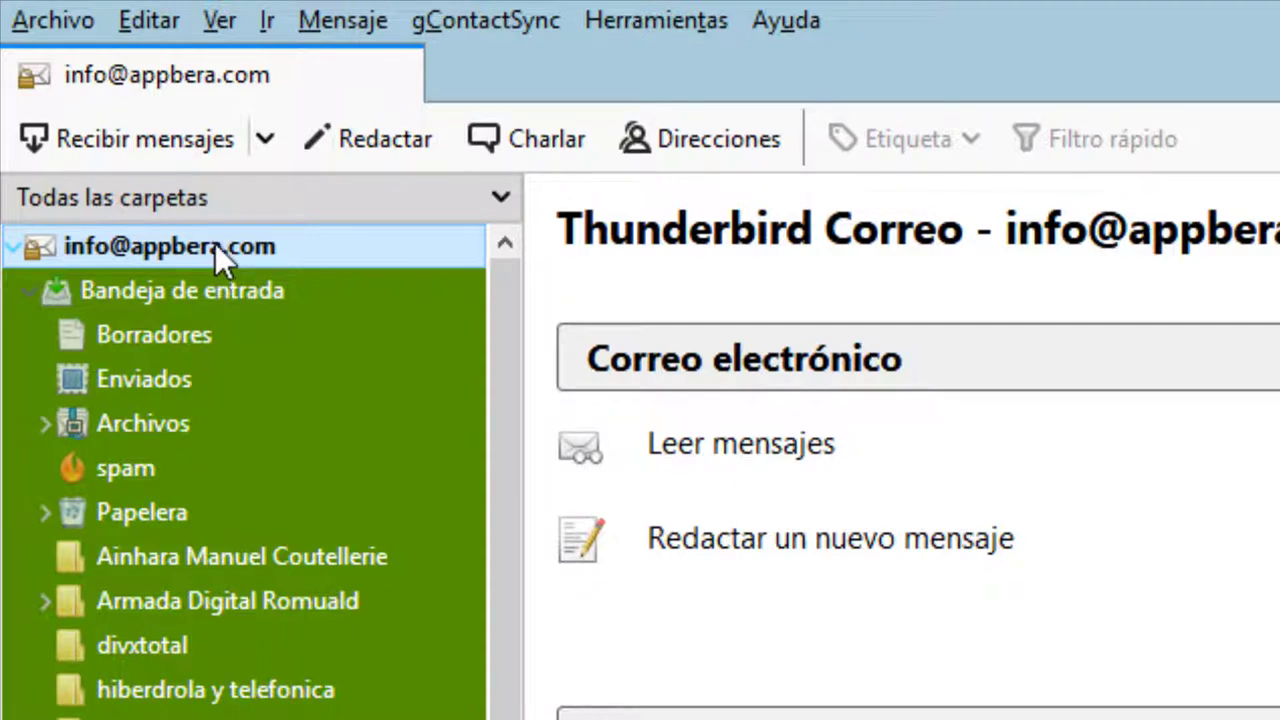
Add a Carmusic folder under the first account via Nueva carpeta and open it
right_click(215, 245)
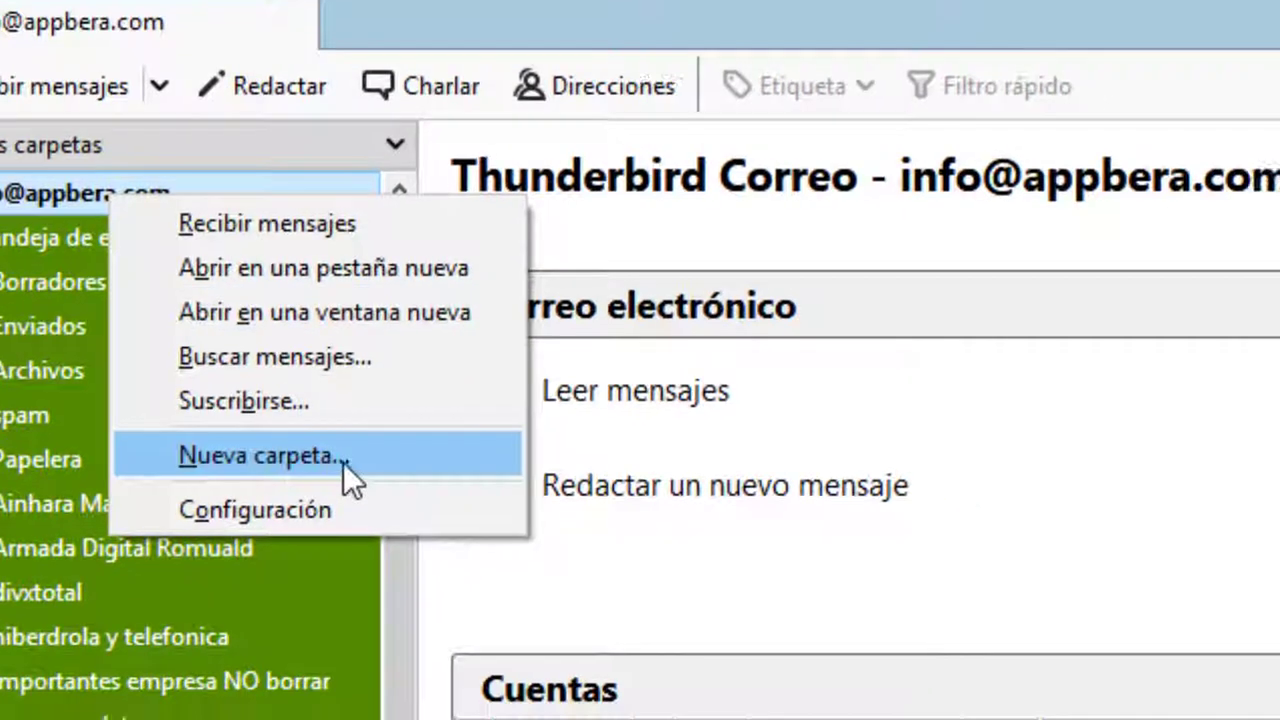
click(451, 513)
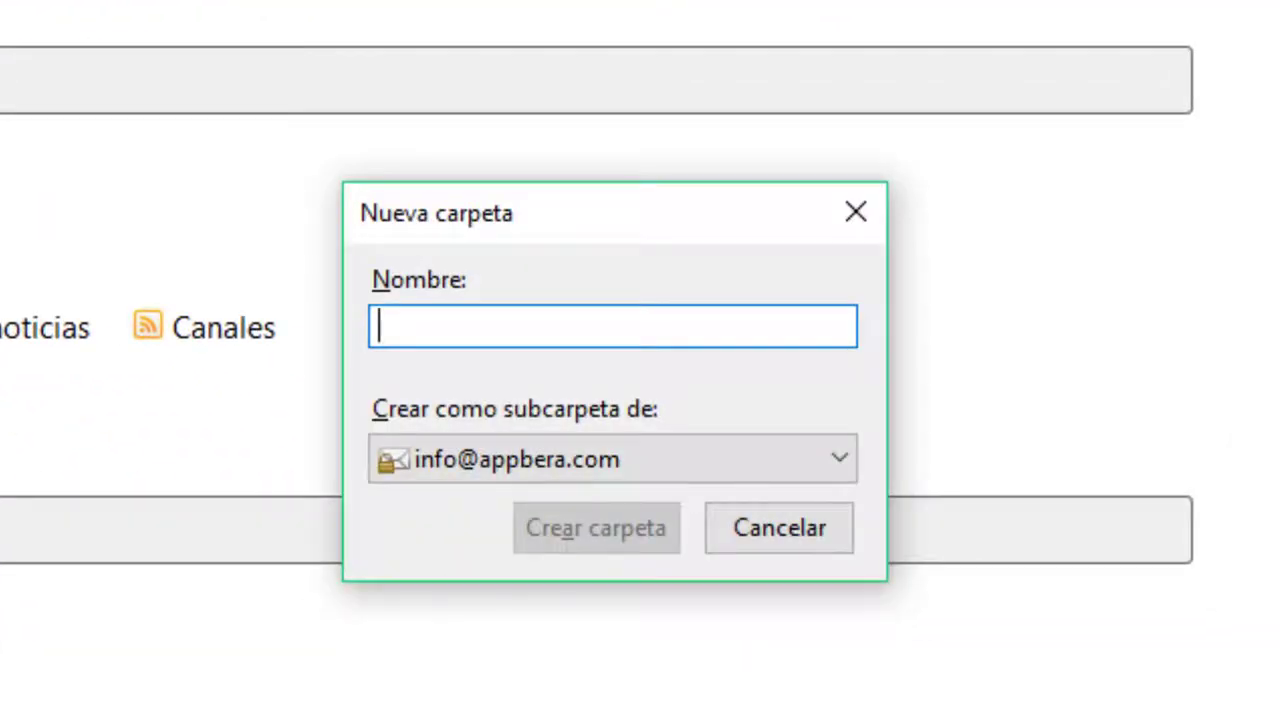
text(Carmusic)
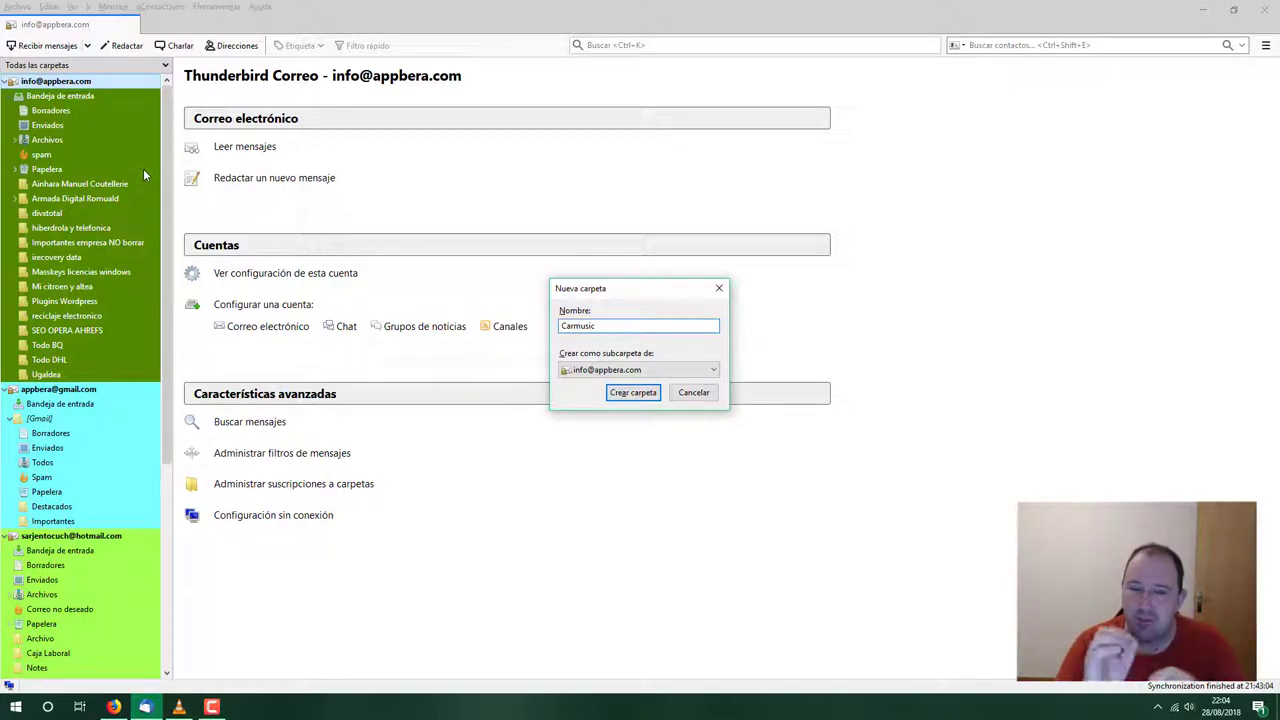
key(Return)
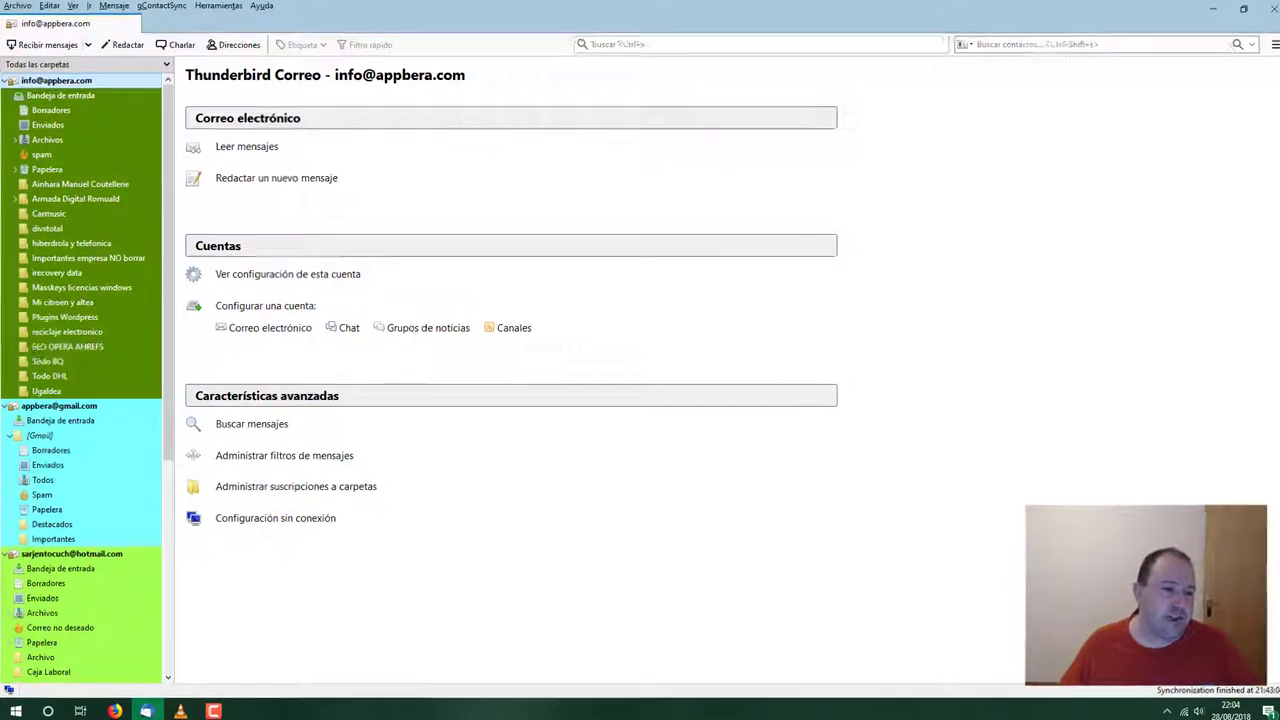
click(58, 213)
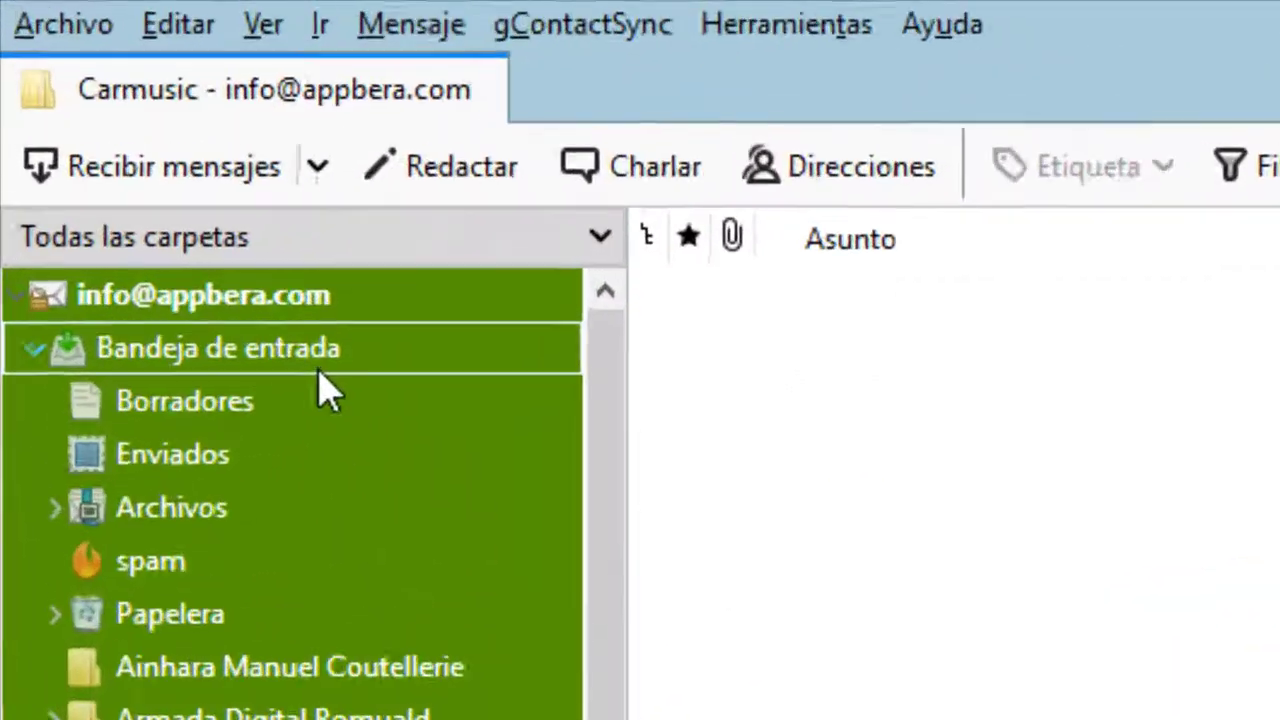
Return to the inbox and look through the Power Music and Car Music messages
click(104, 110)
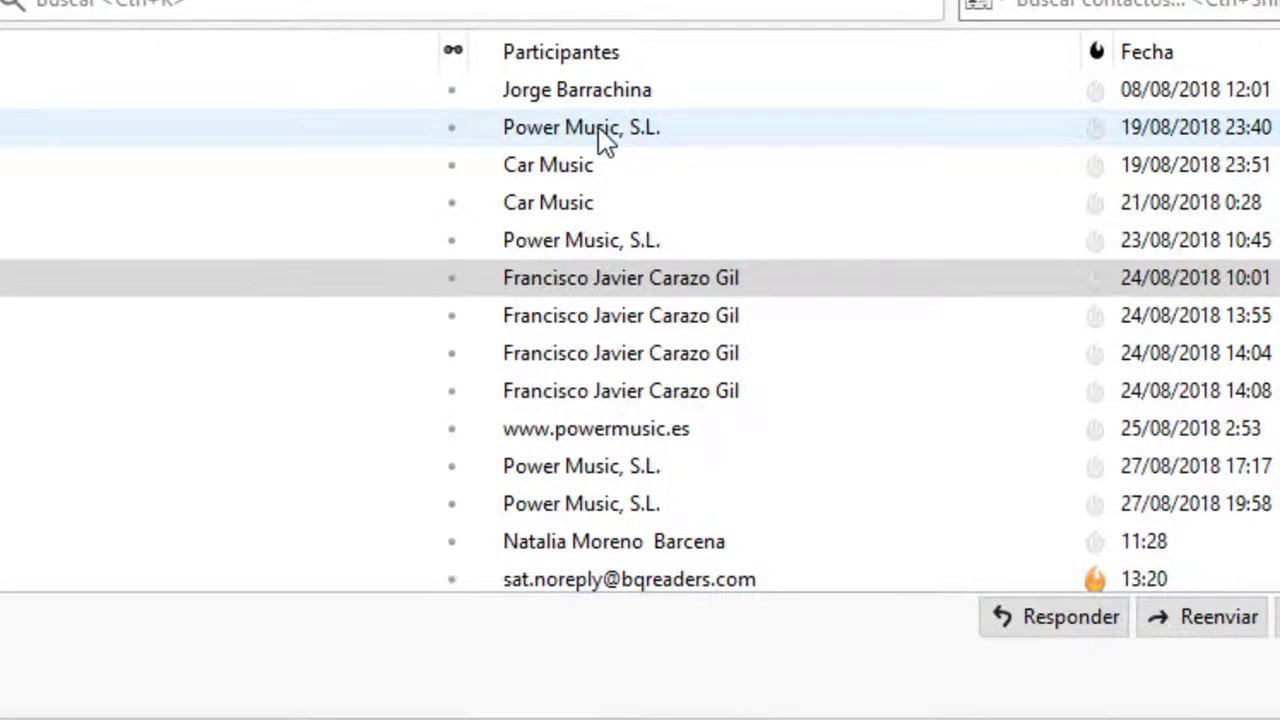
click(741, 106)
click(551, 172)
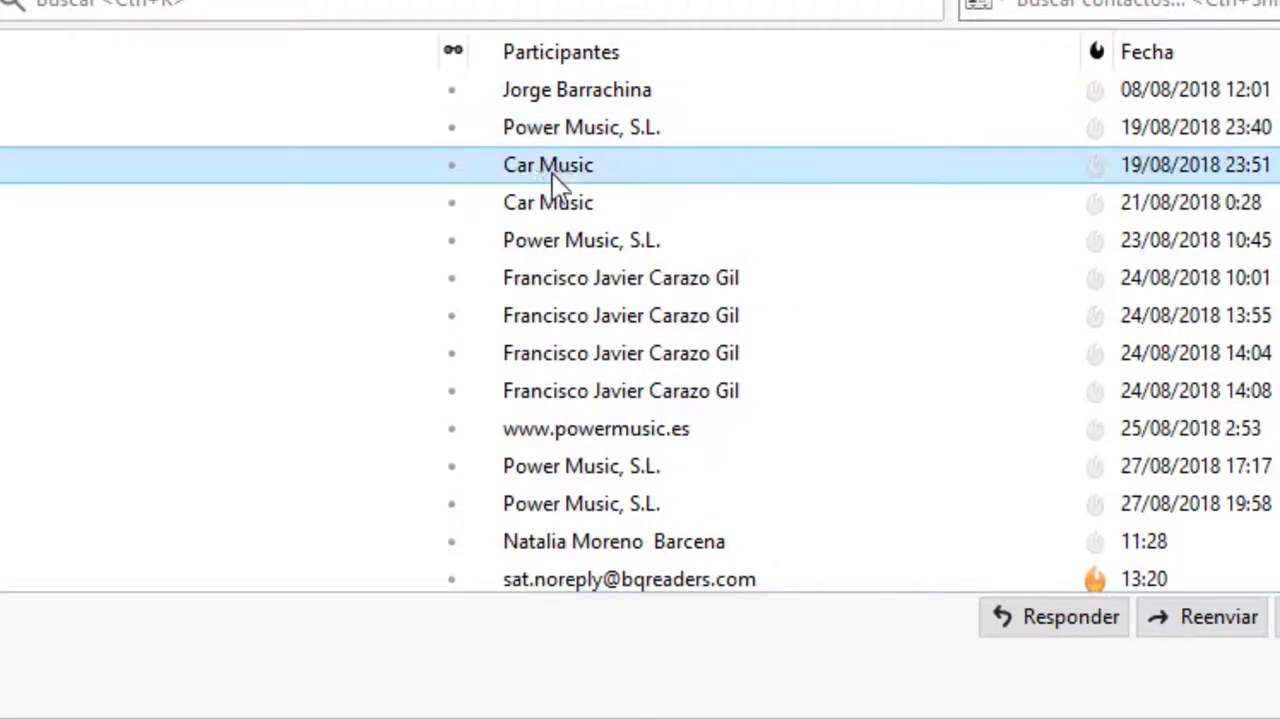
click(555, 214)
click(578, 248)
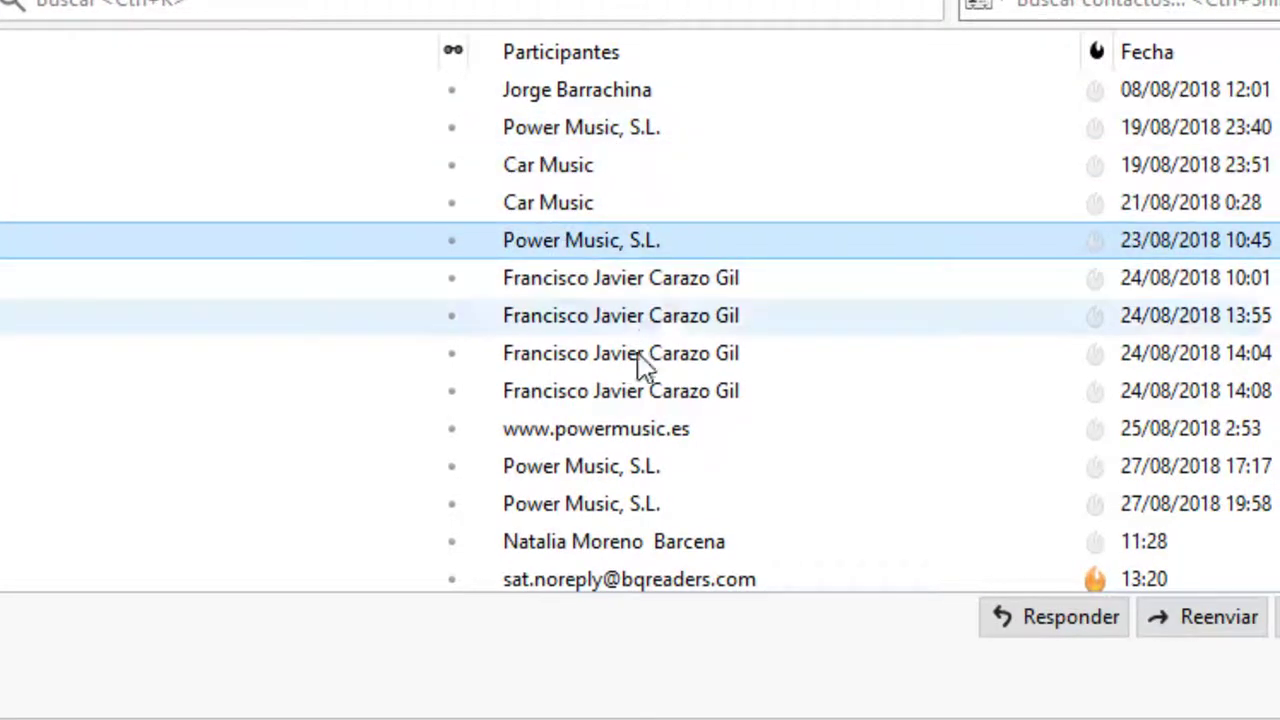
click(623, 443)
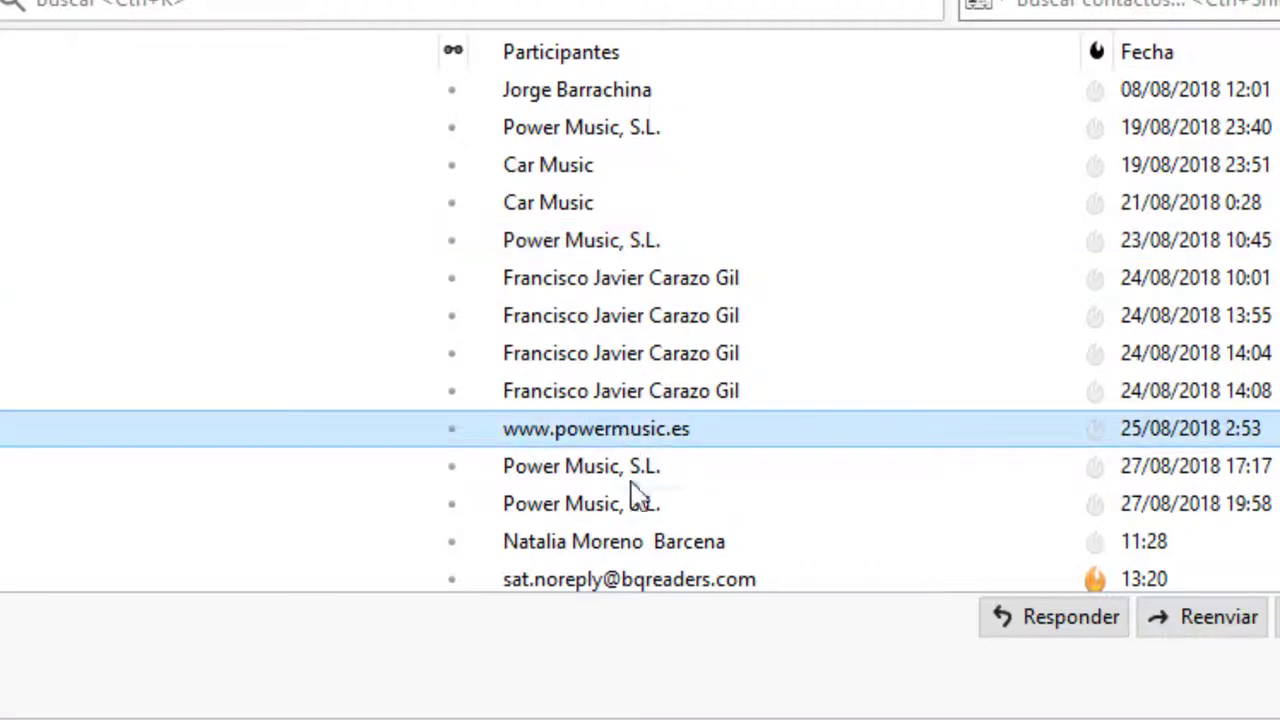
Open the [Power Music, S.L.] Enviado message and select its sender
click(596, 477)
click(605, 505)
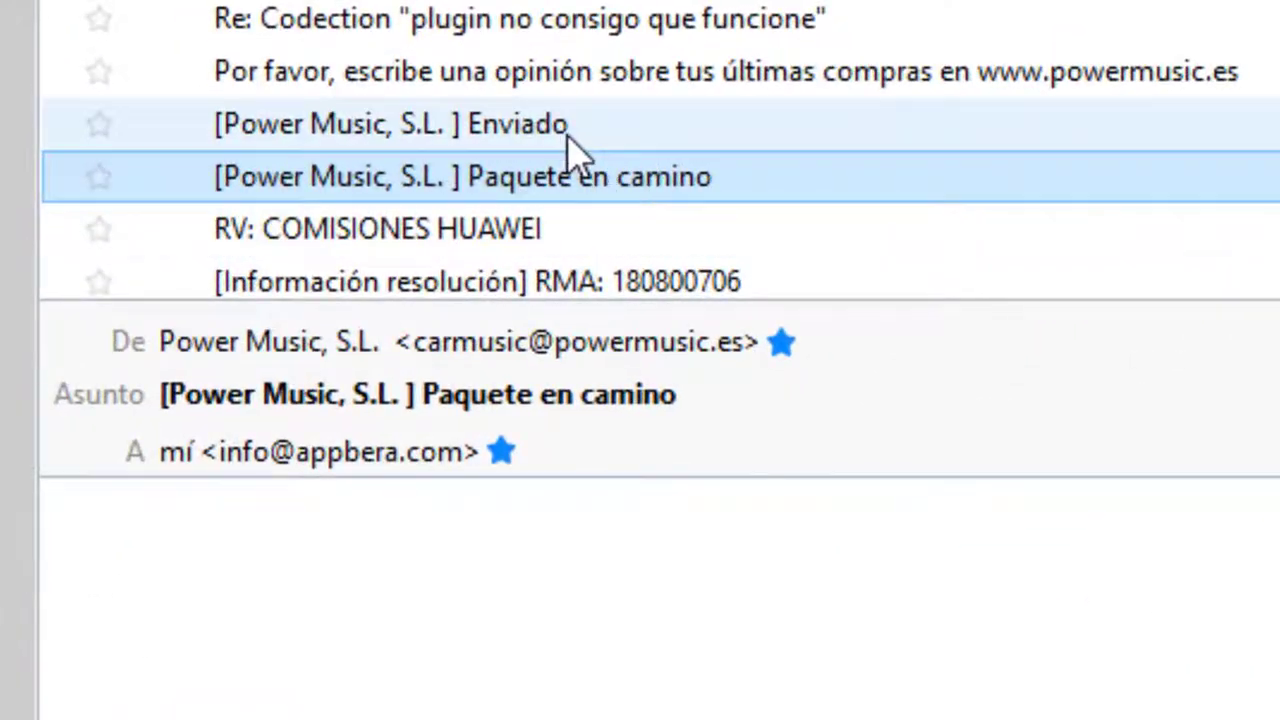
click(493, 153)
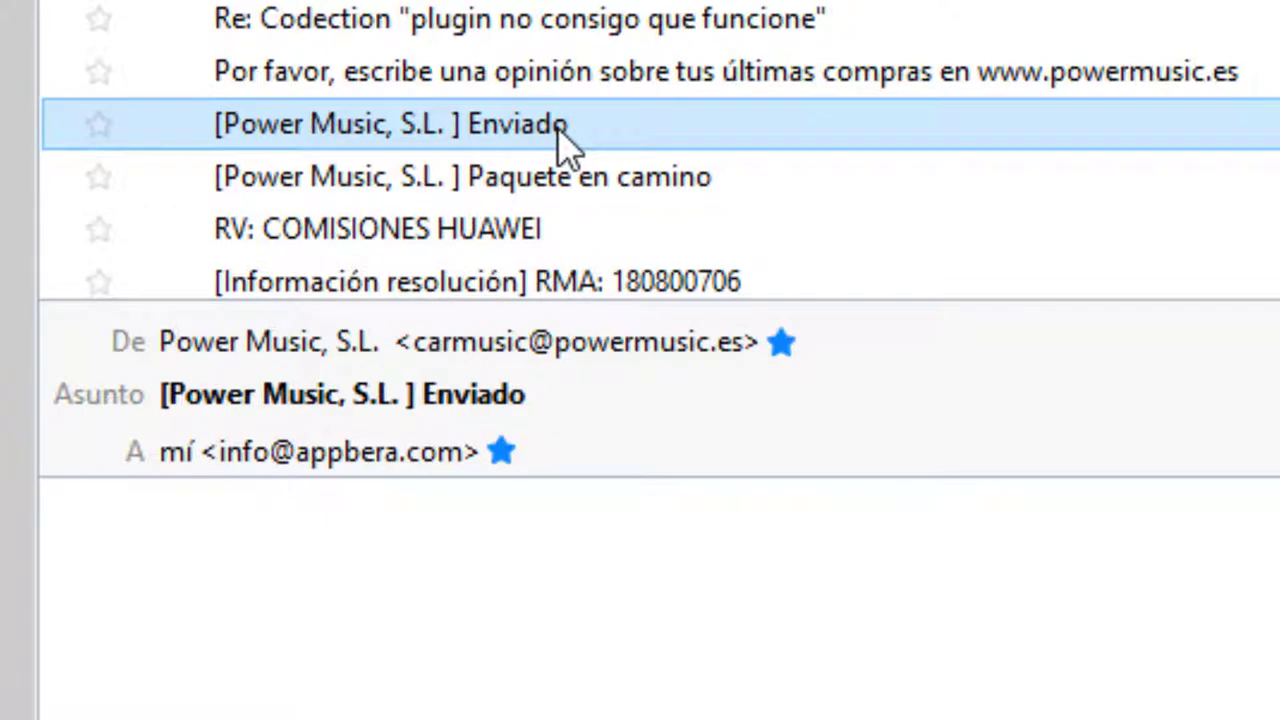
click(509, 349)
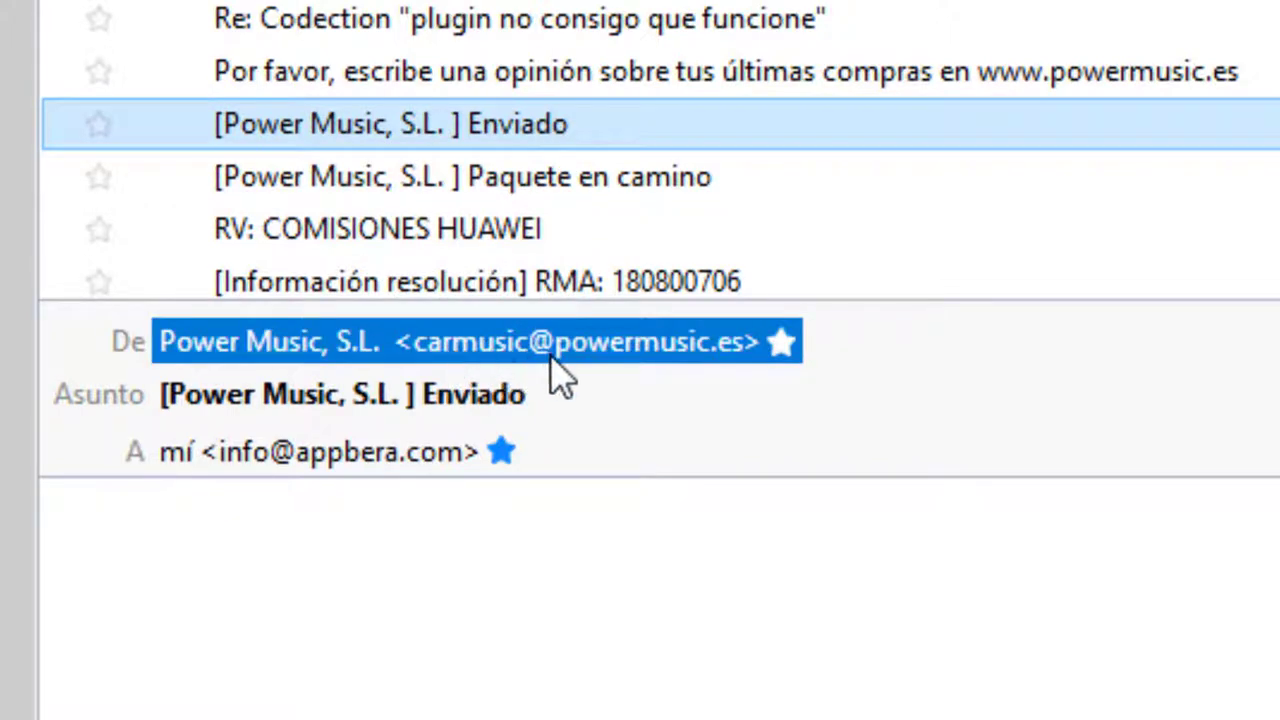
Create a filter from this sender and name it Carmusic
right_click(635, 362)
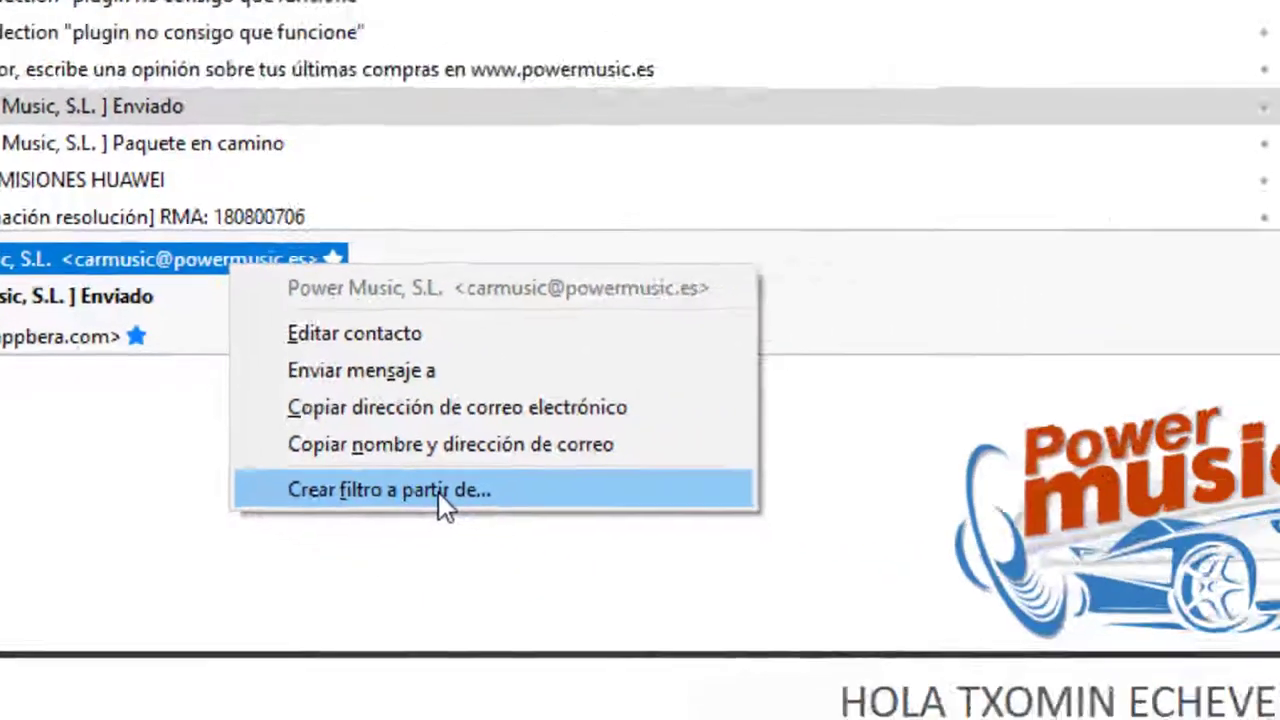
click(443, 497)
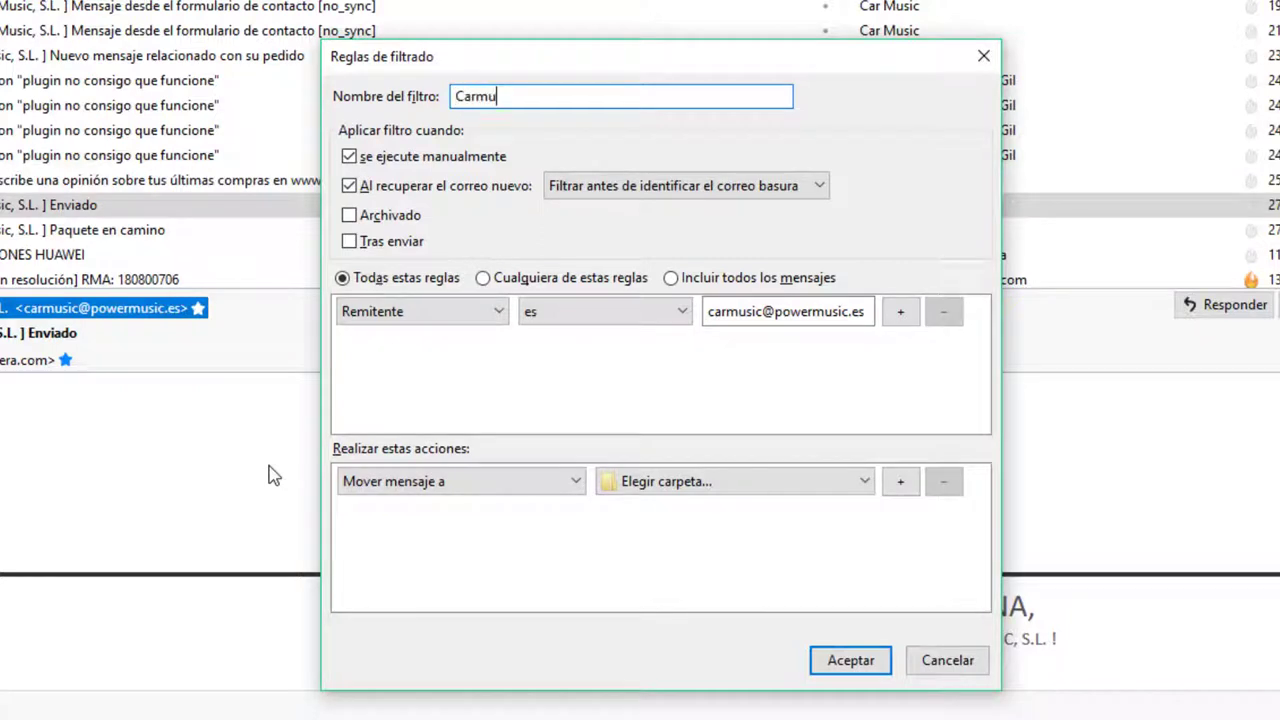
text(Carmusic)
Keep the sender as the checked field and set the condition to contiene
click(420, 314)
click(402, 313)
click(572, 313)
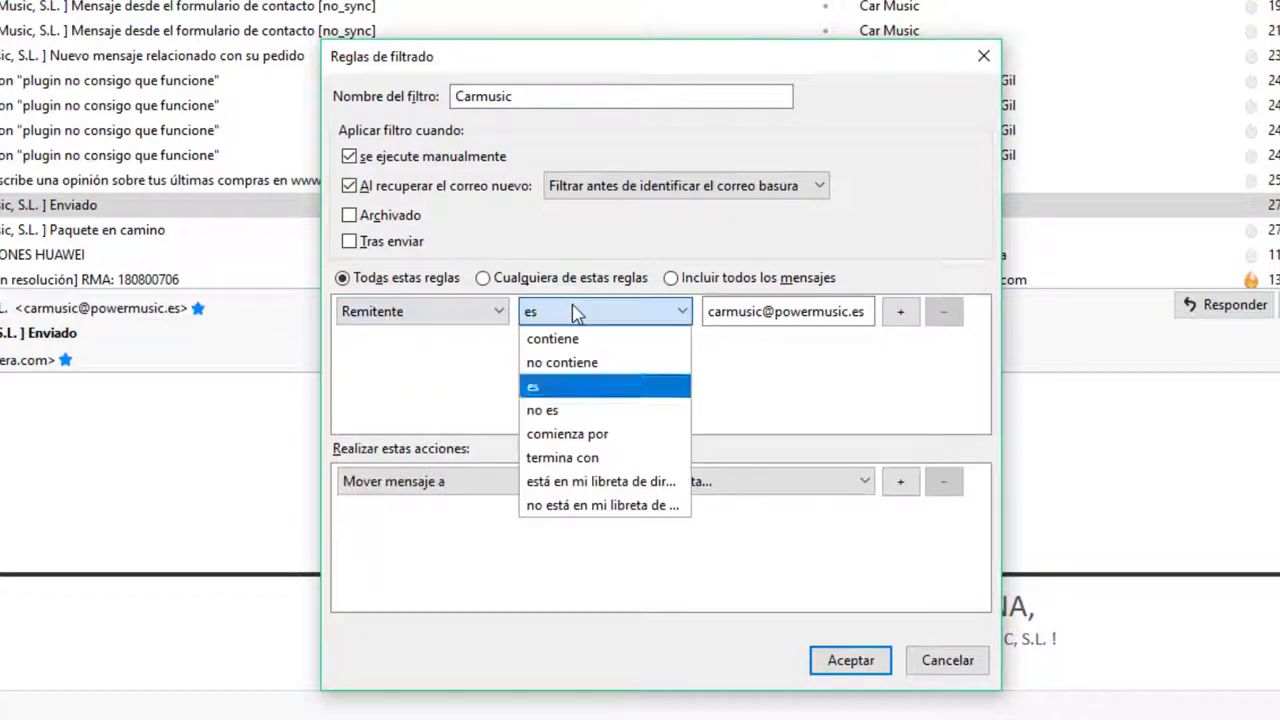
click(575, 313)
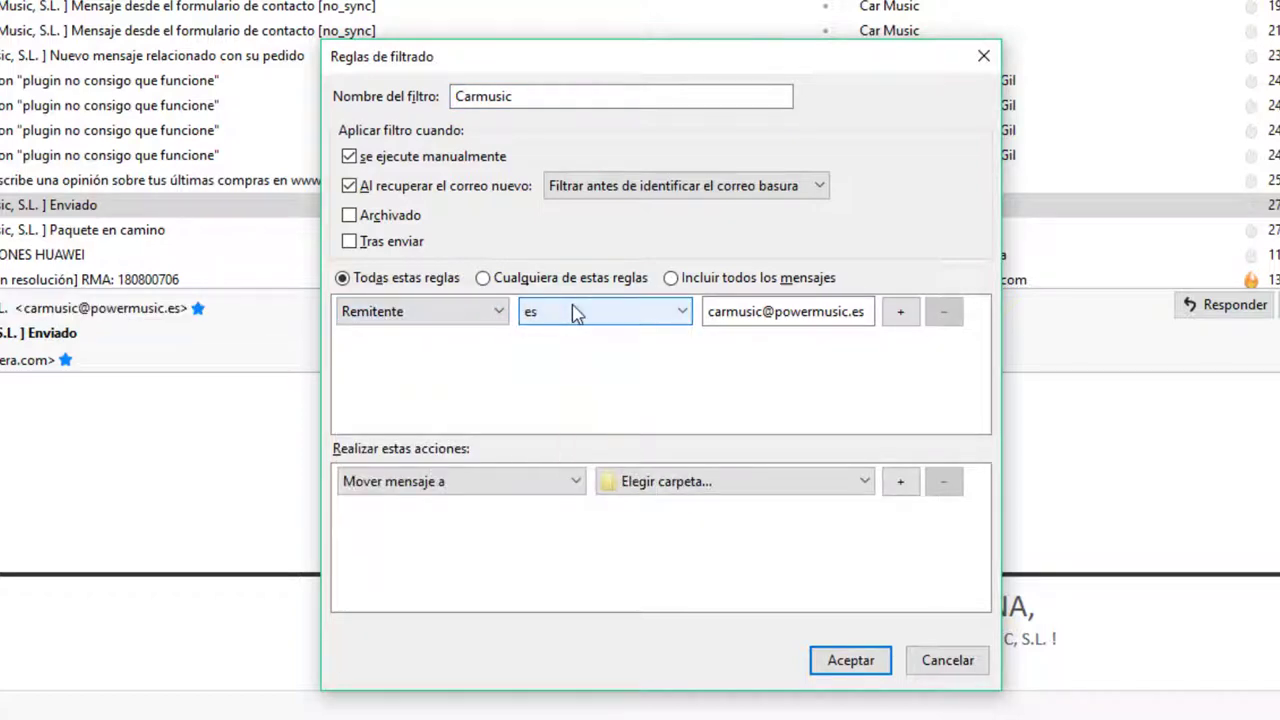
click(575, 313)
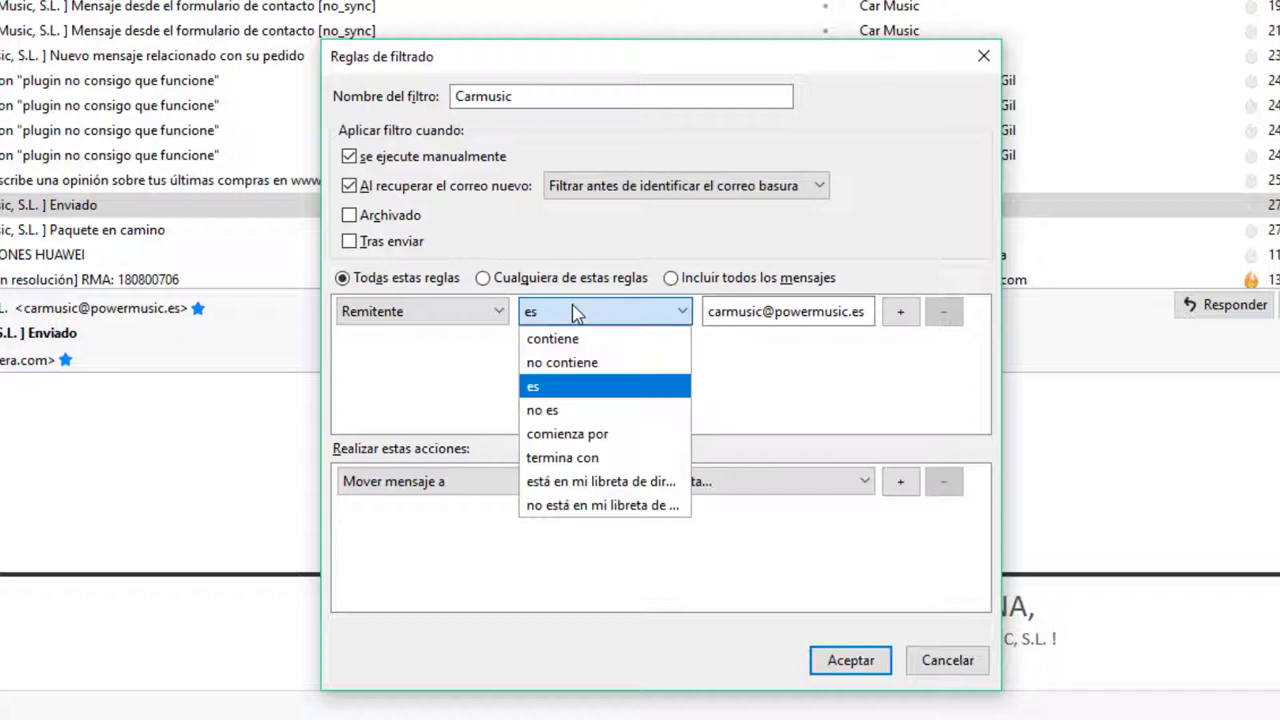
click(577, 340)
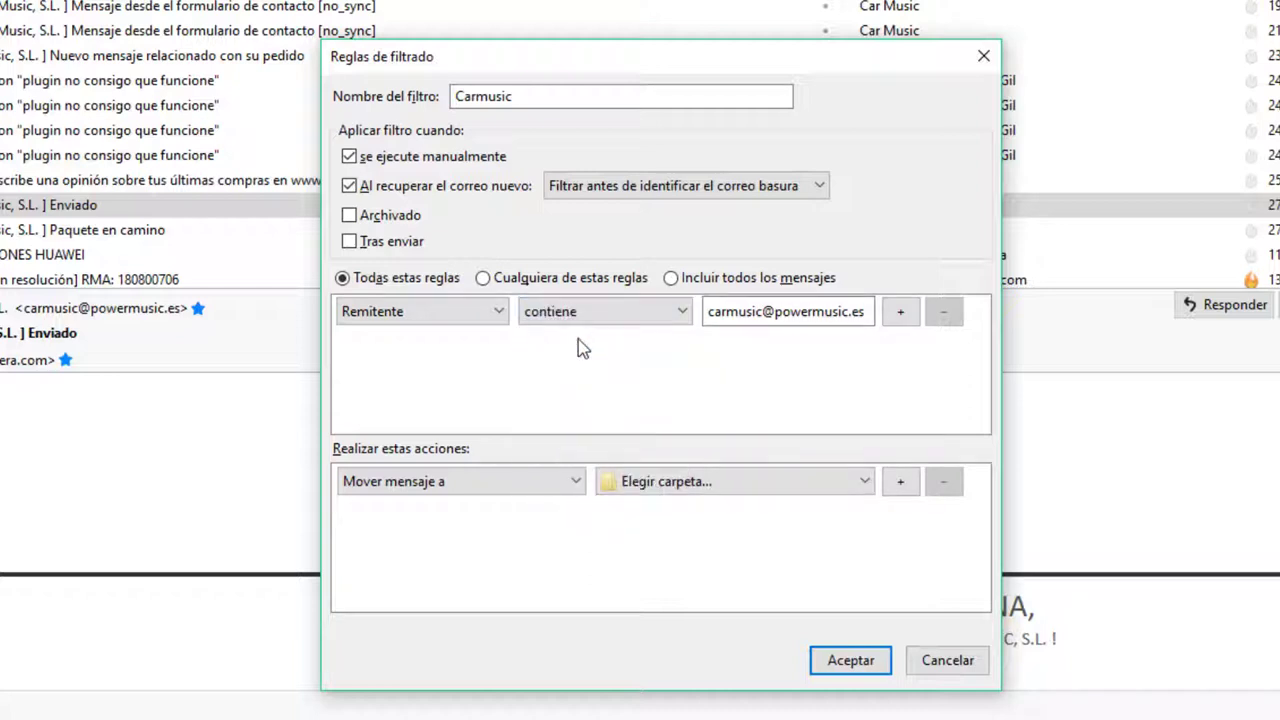
click(582, 313)
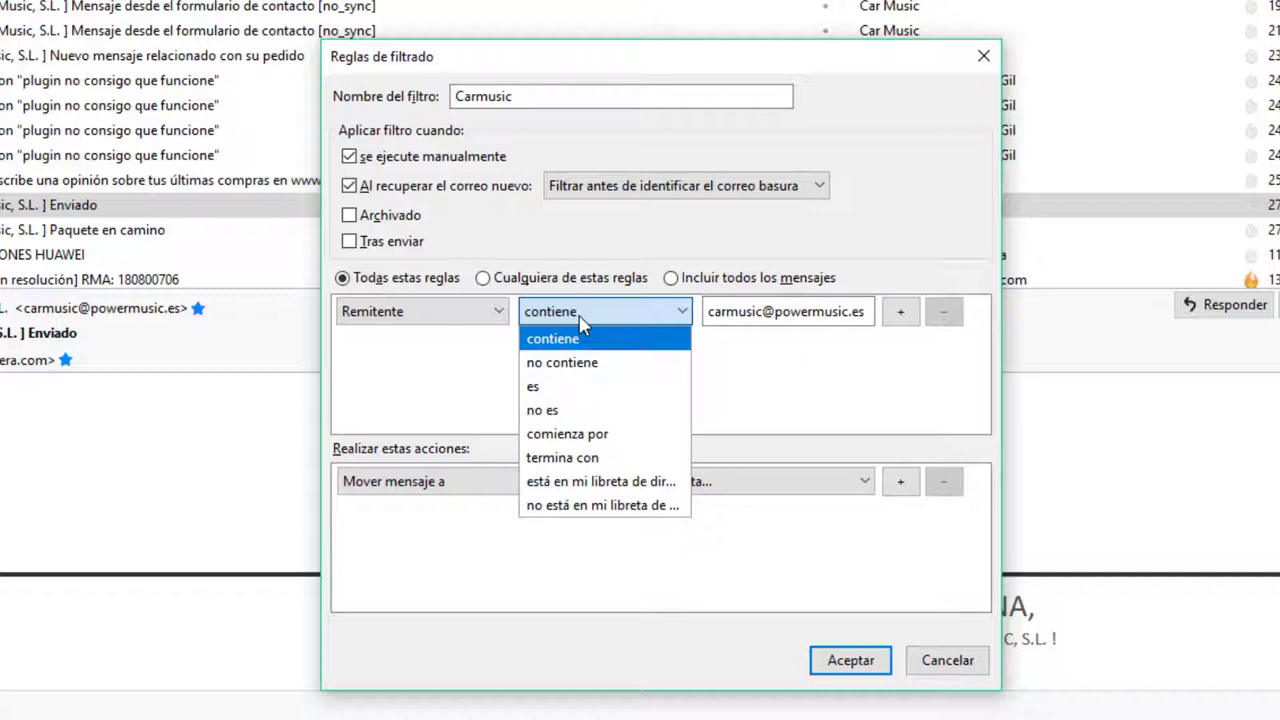
click(582, 318)
click(745, 312)
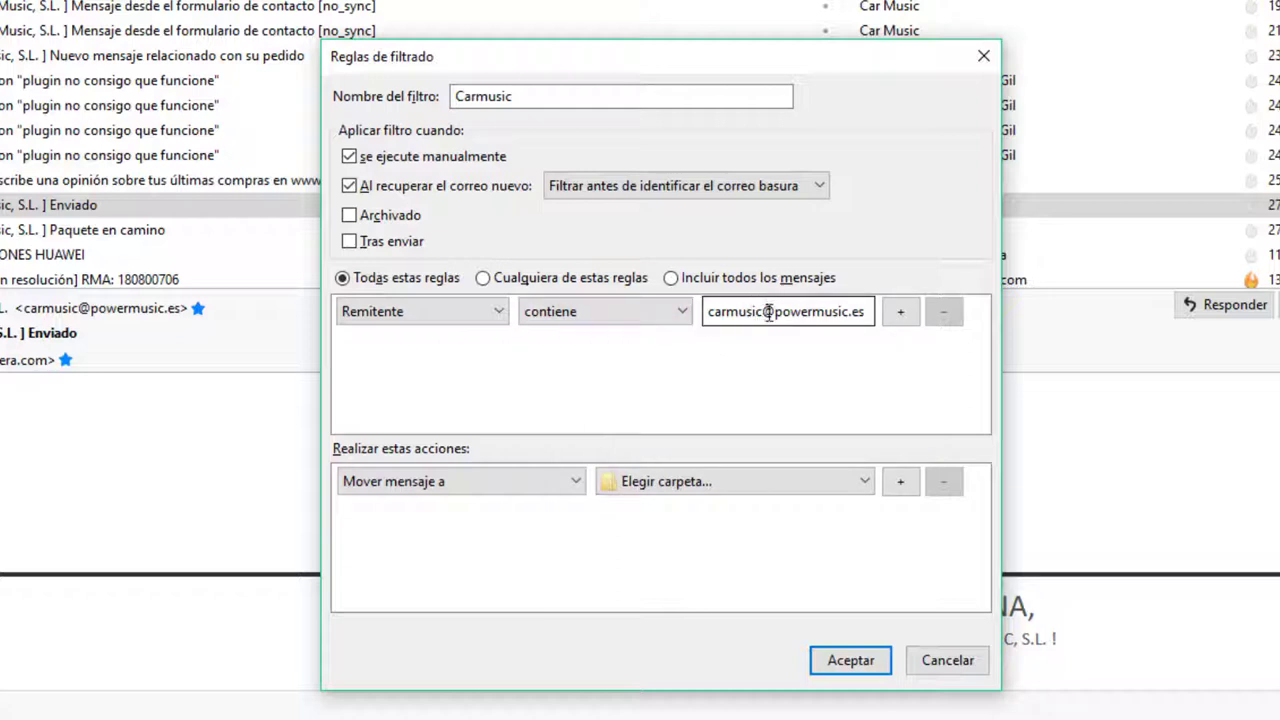
drag(773, 312, 877, 326)
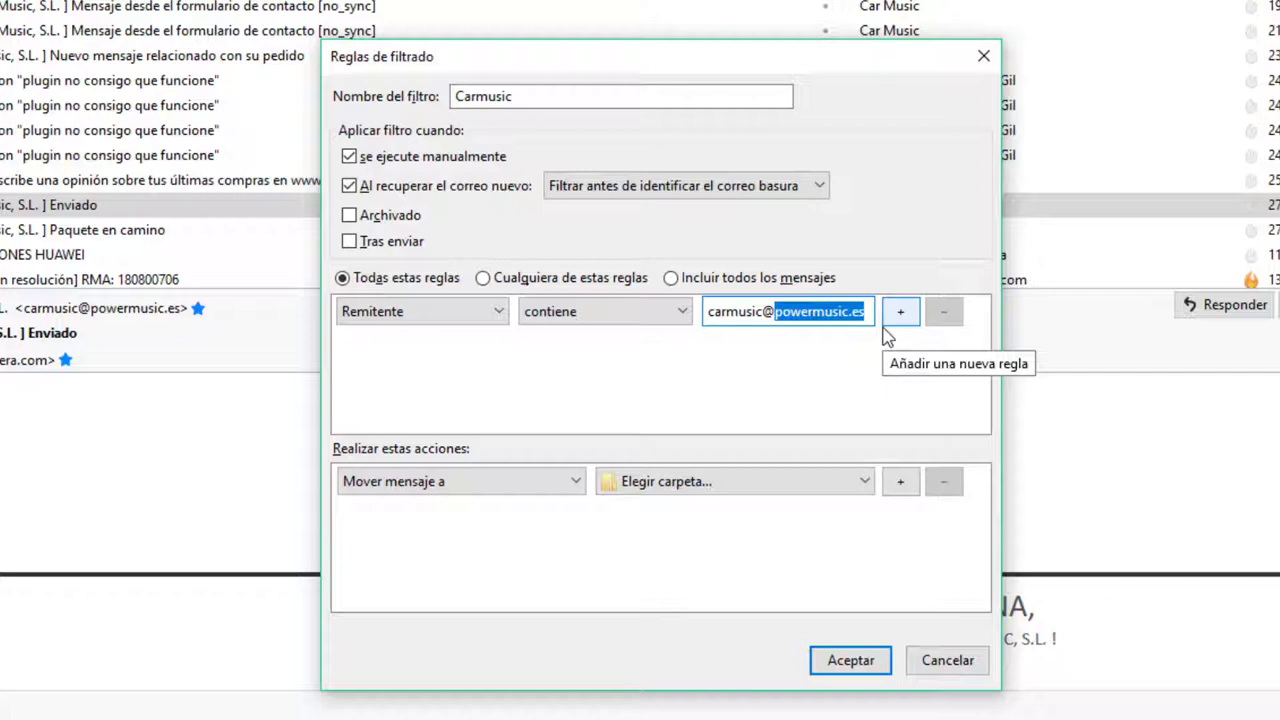
click(770, 315)
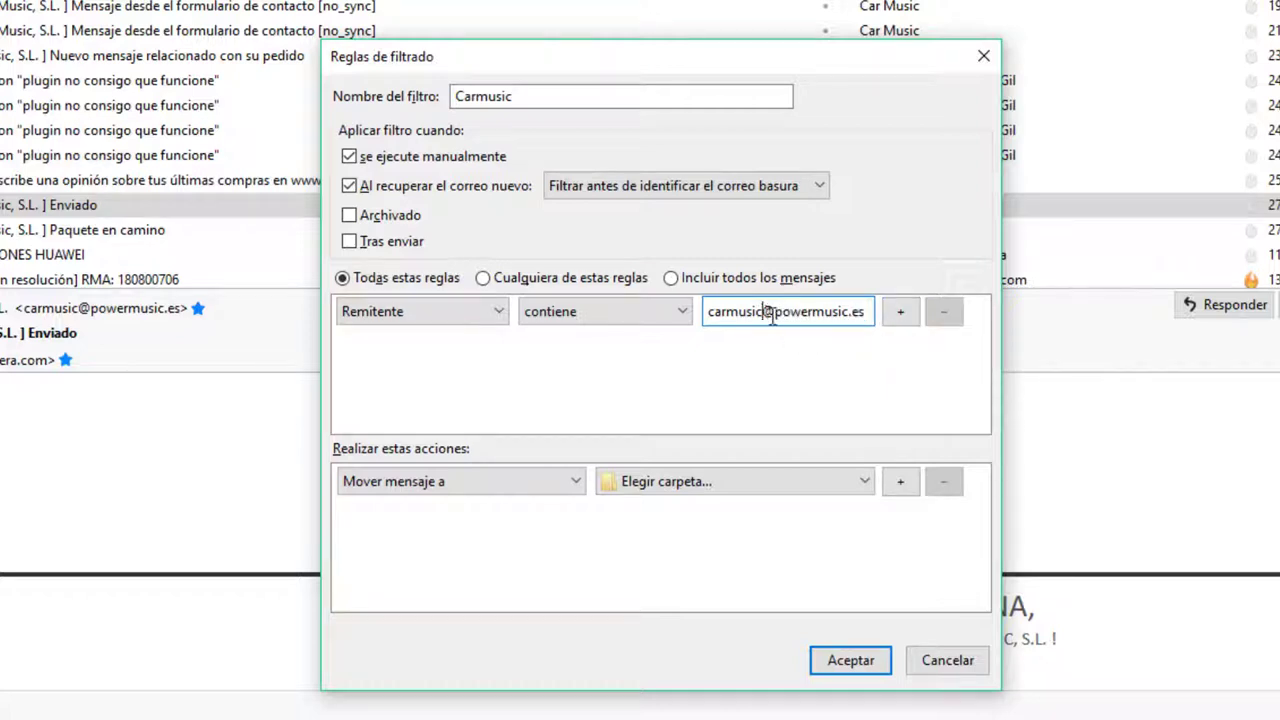
drag(768, 315, 880, 318)
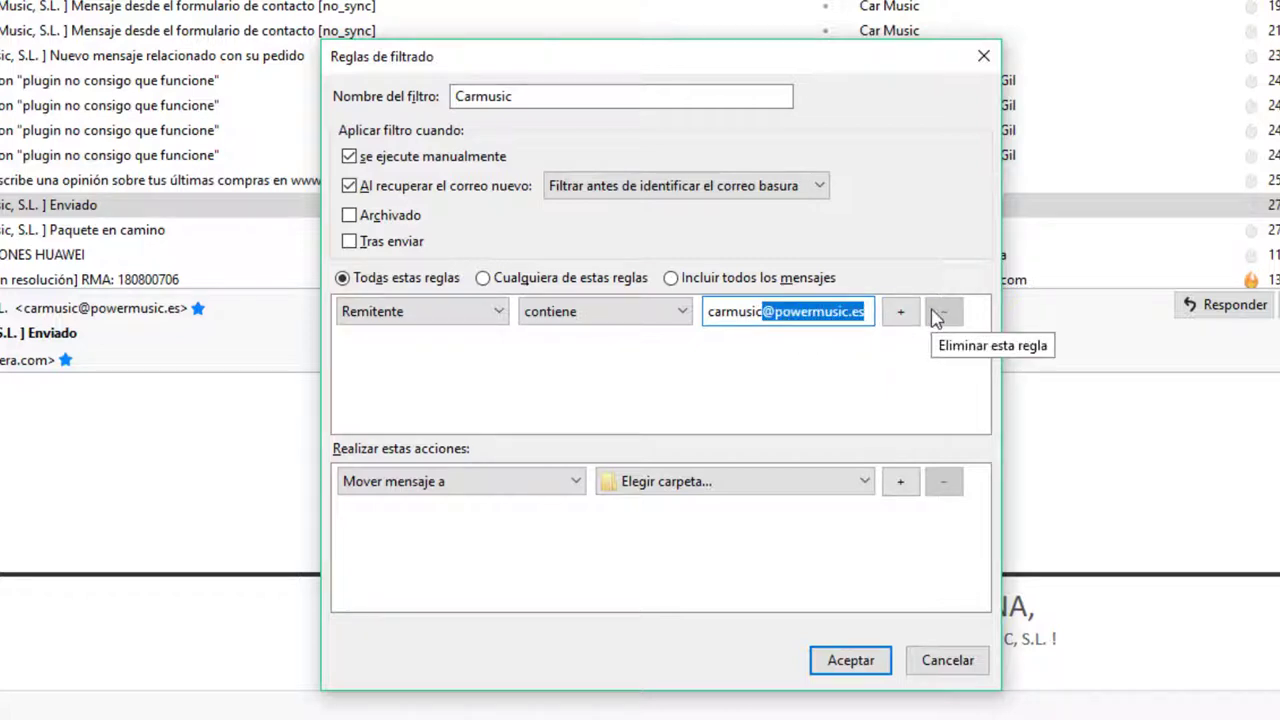
click(766, 315)
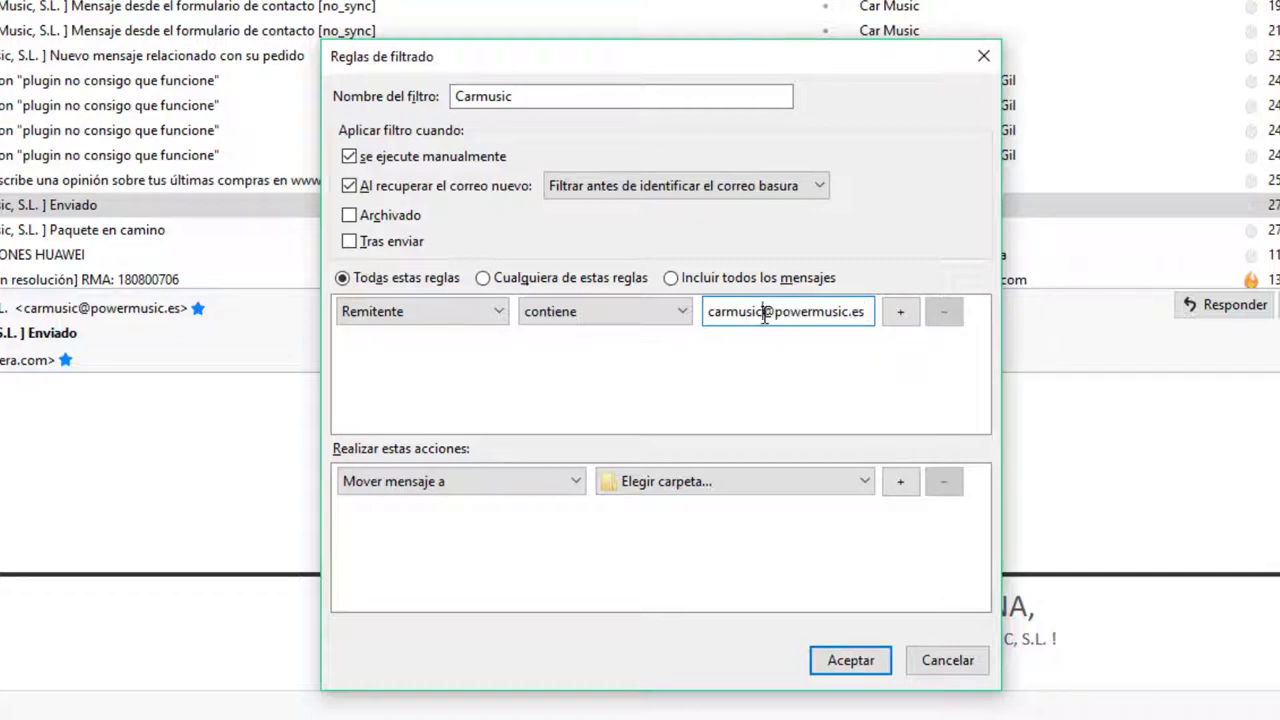
drag(765, 315, 677, 320)
key(BackSpace)
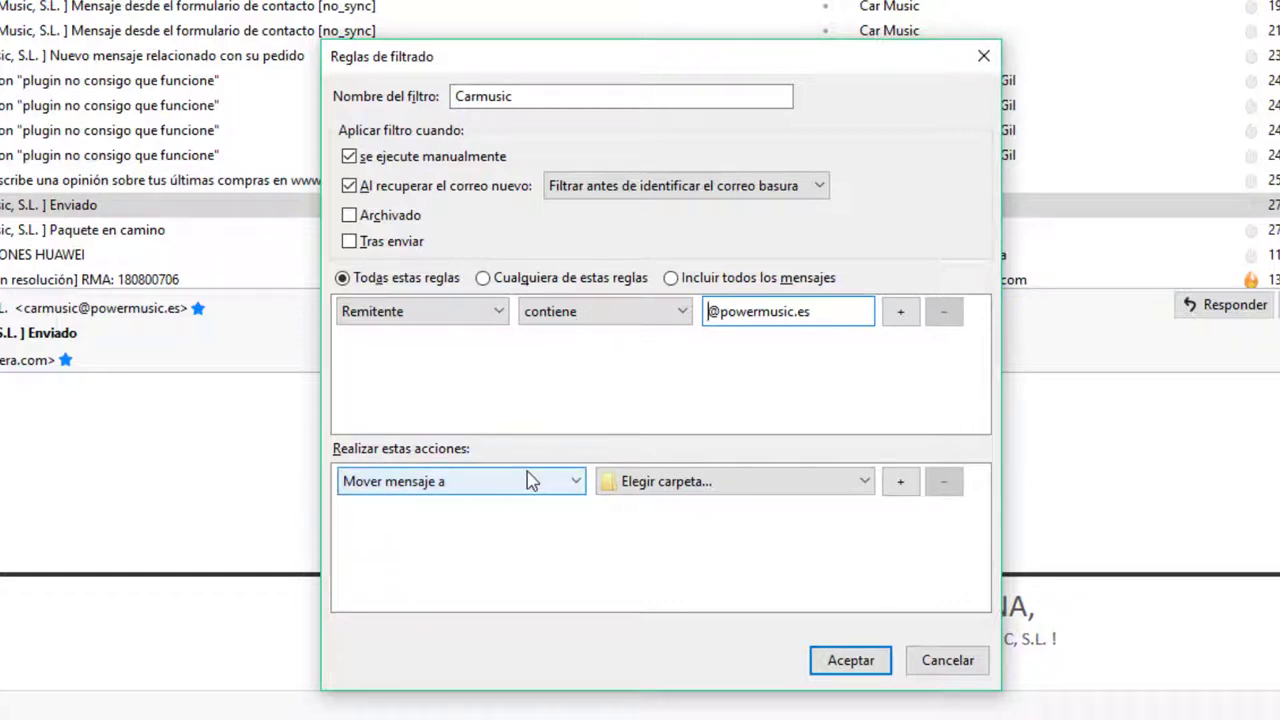
Set Mover mensaje a to the Carmusic folder, keep Remitente contiene, and save the filter
click(478, 486)
click(455, 486)
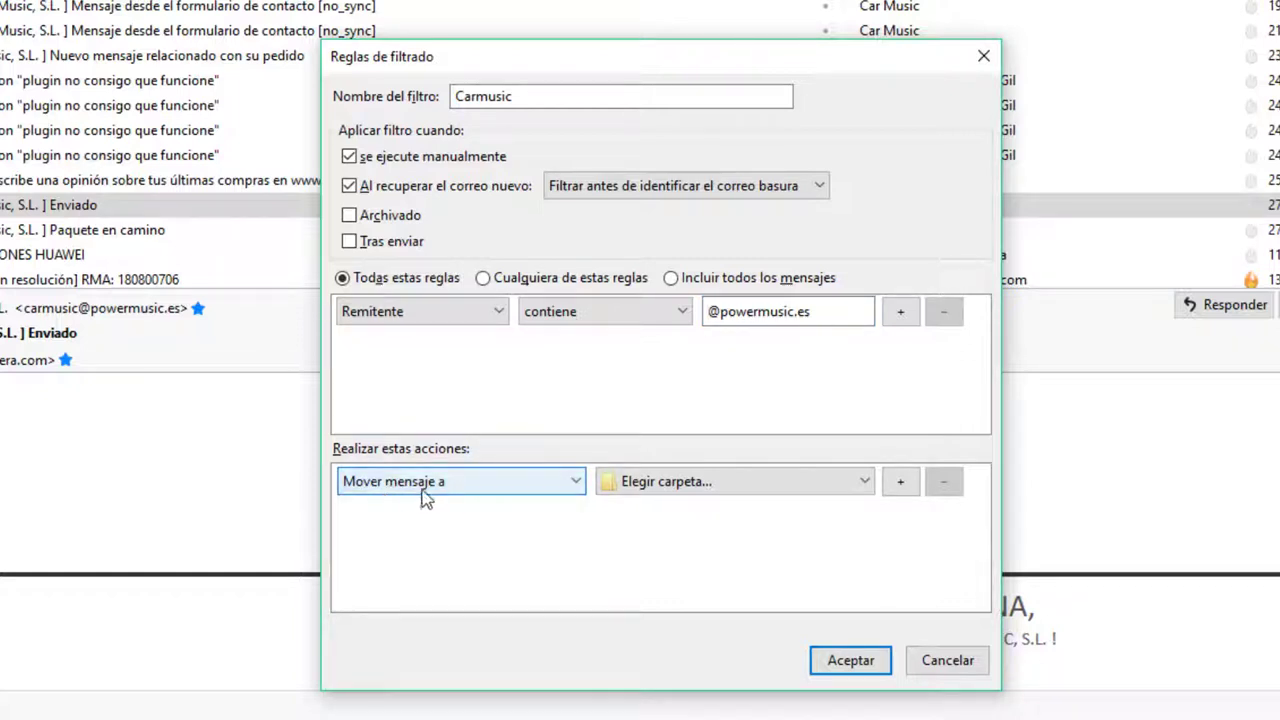
click(712, 485)
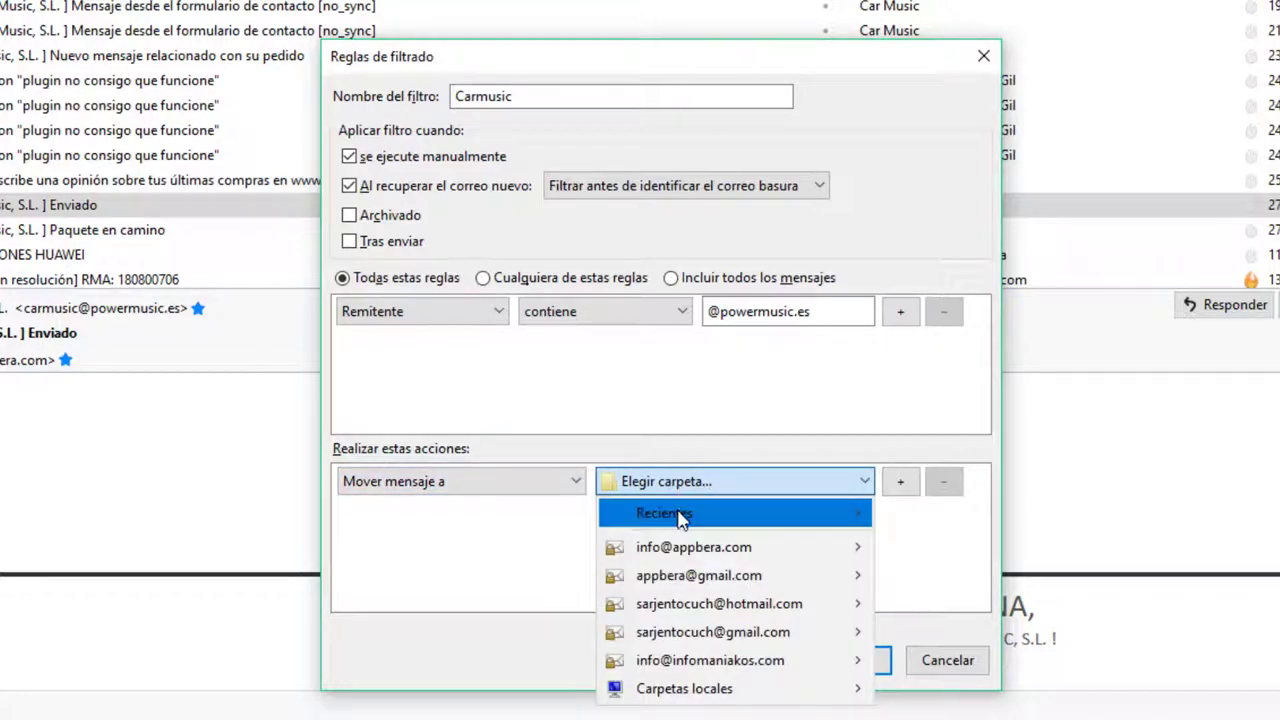
mouse_move(665, 550)
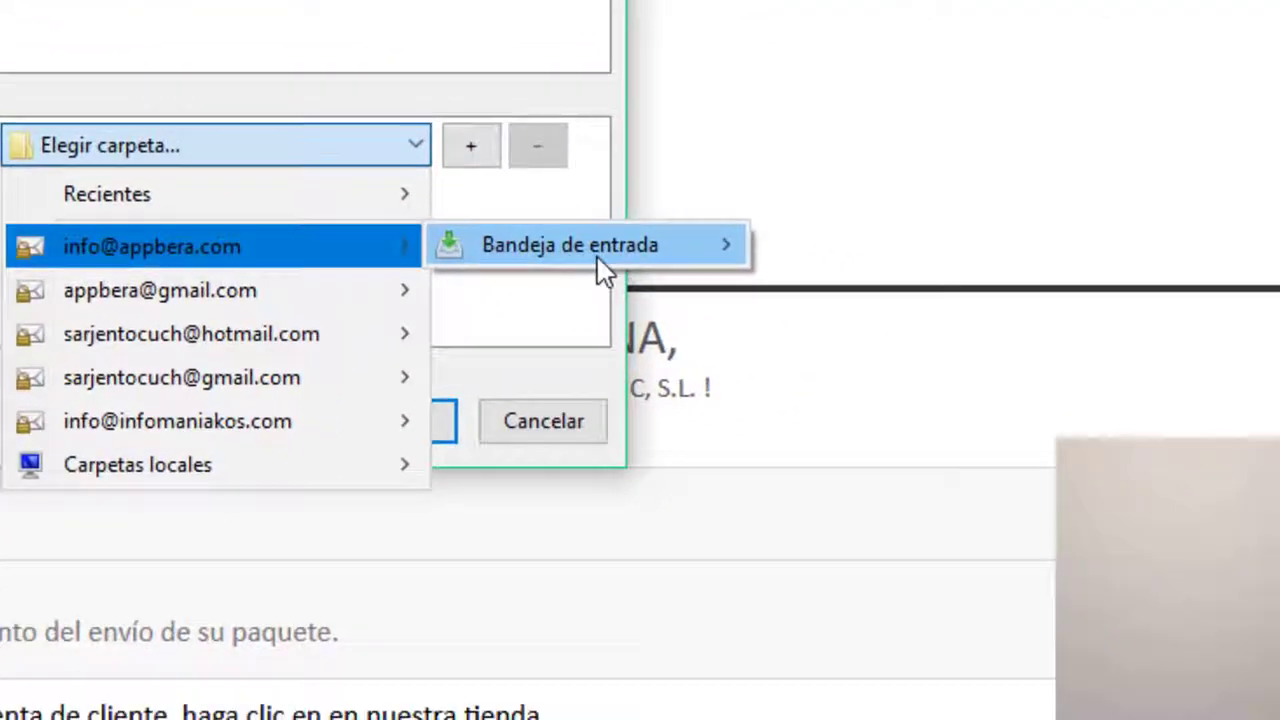
mouse_move(690, 270)
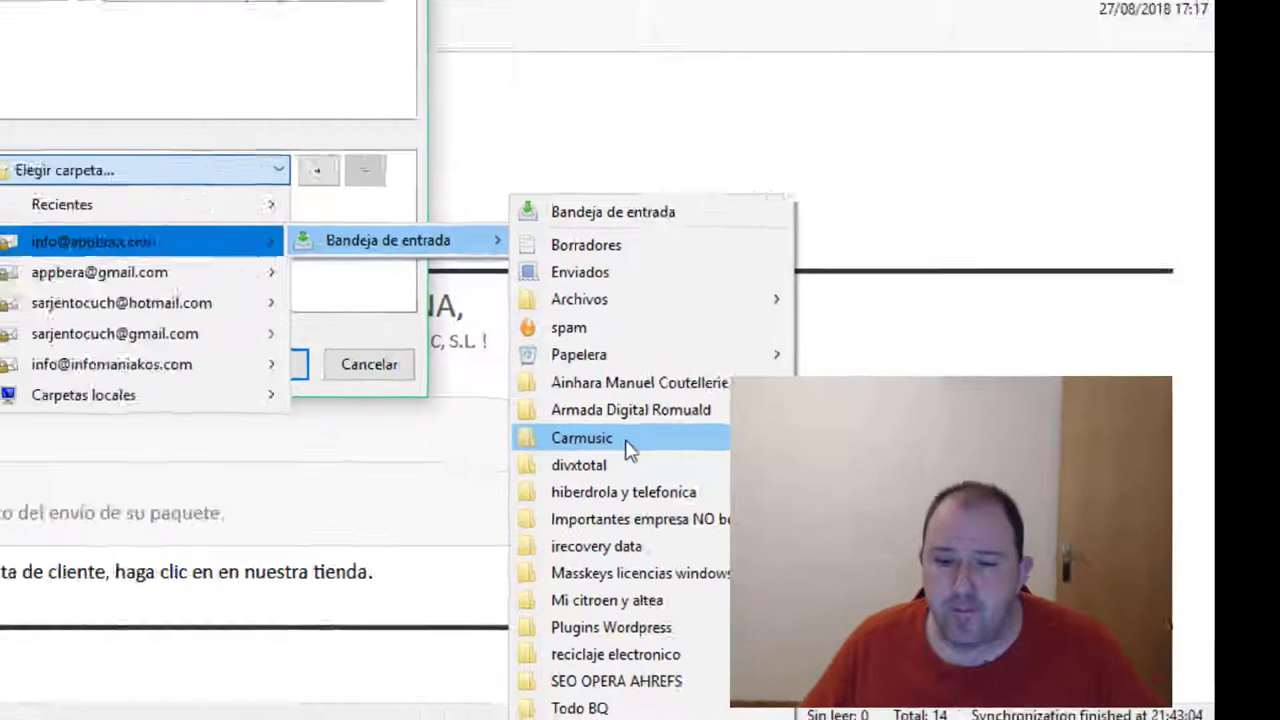
click(474, 398)
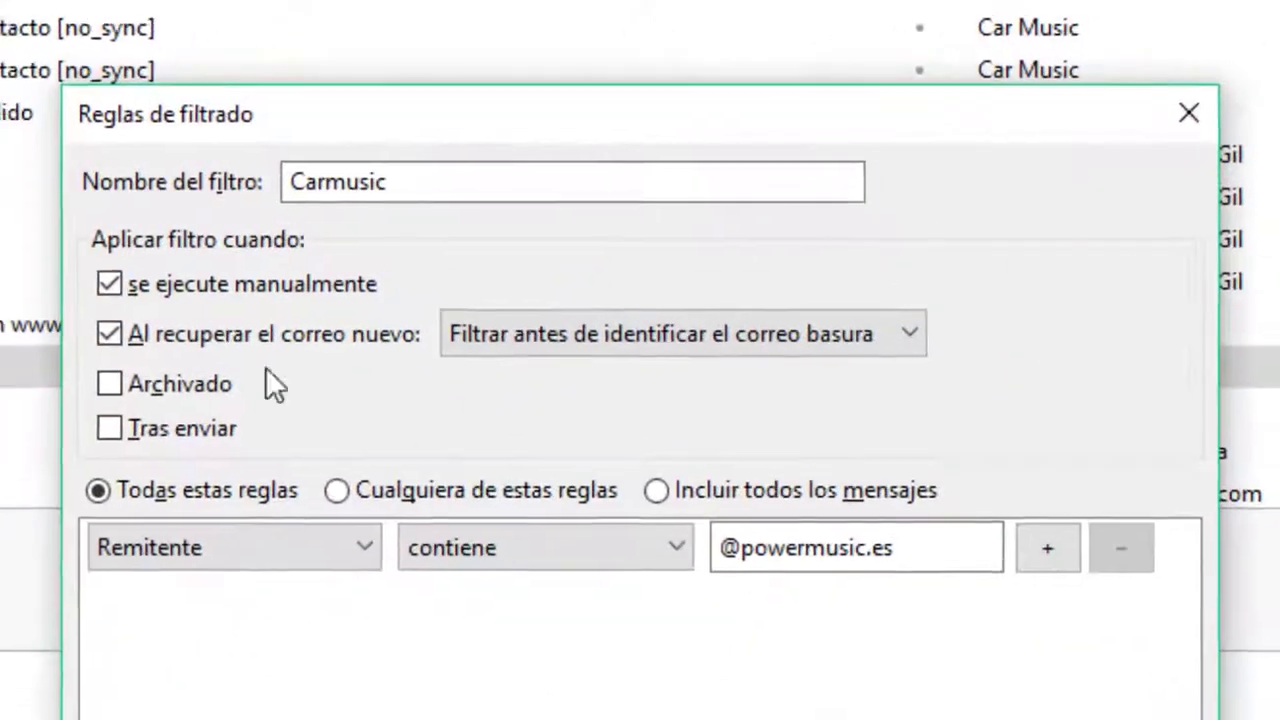
drag(565, 172, 457, 171)
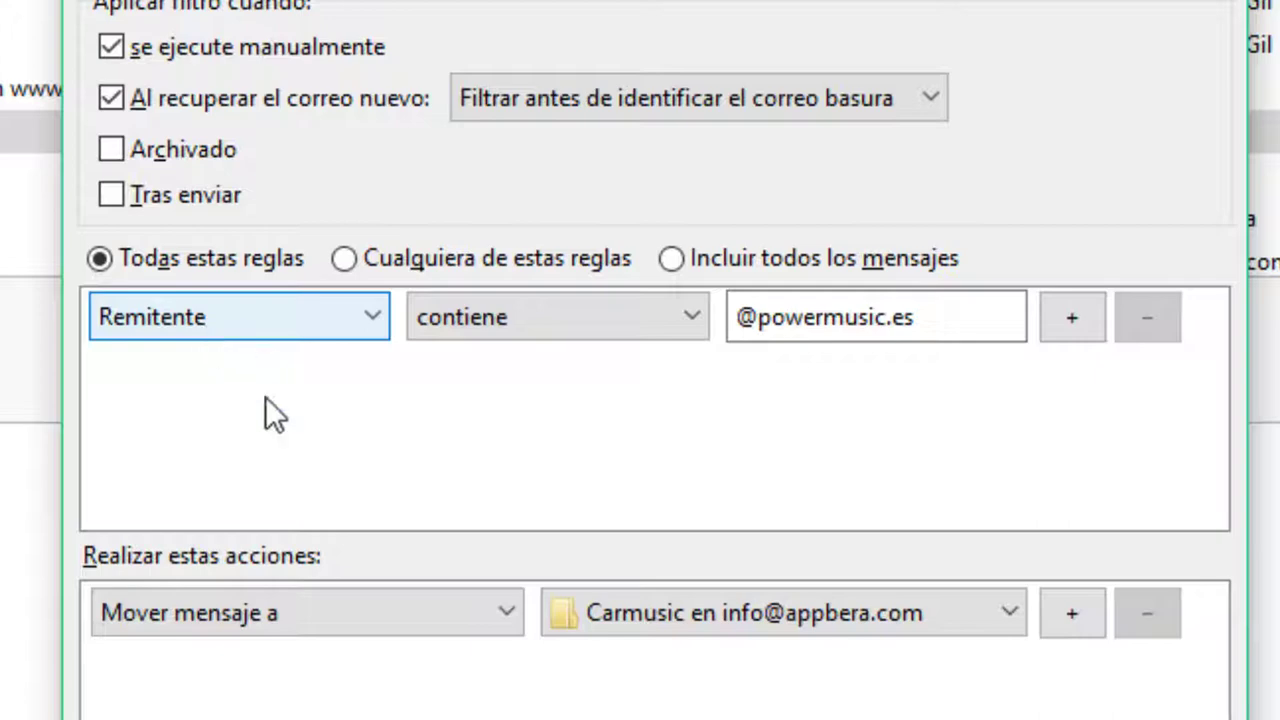
click(522, 310)
click(522, 310)
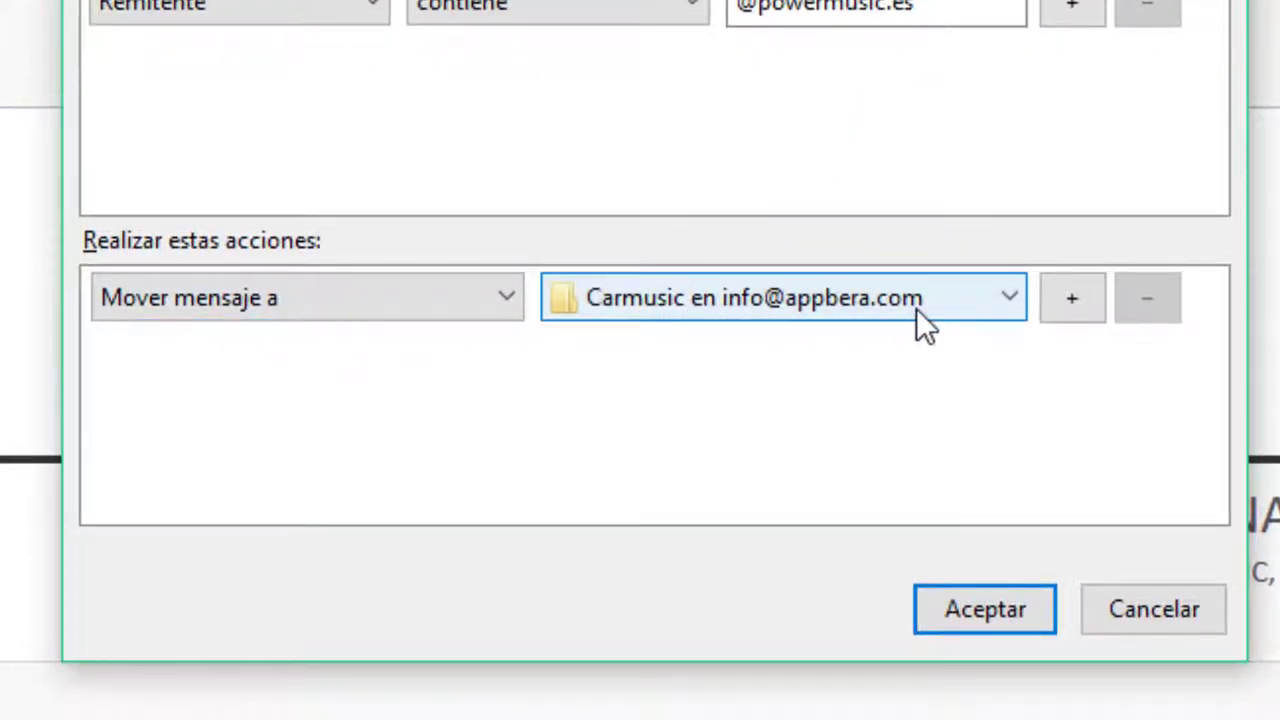
click(977, 615)
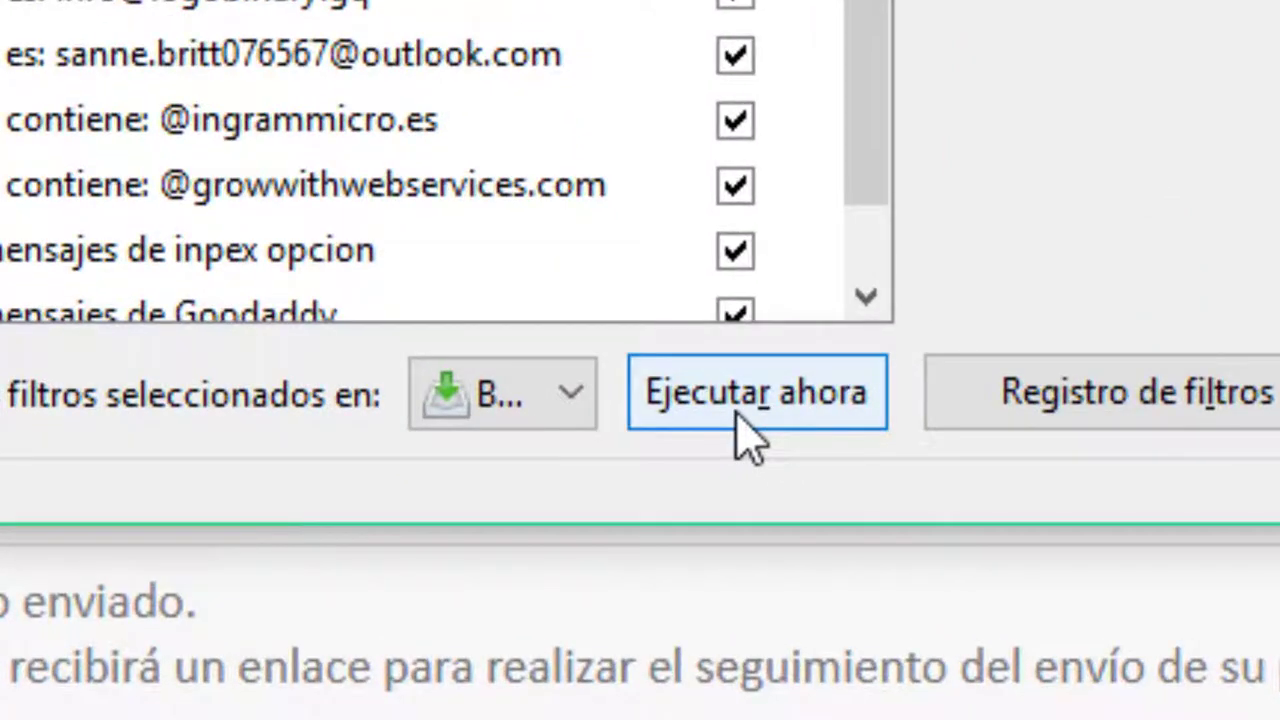
Run the filters with Ejecutar ahora and close the Filtros de mensajes list
click(748, 400)
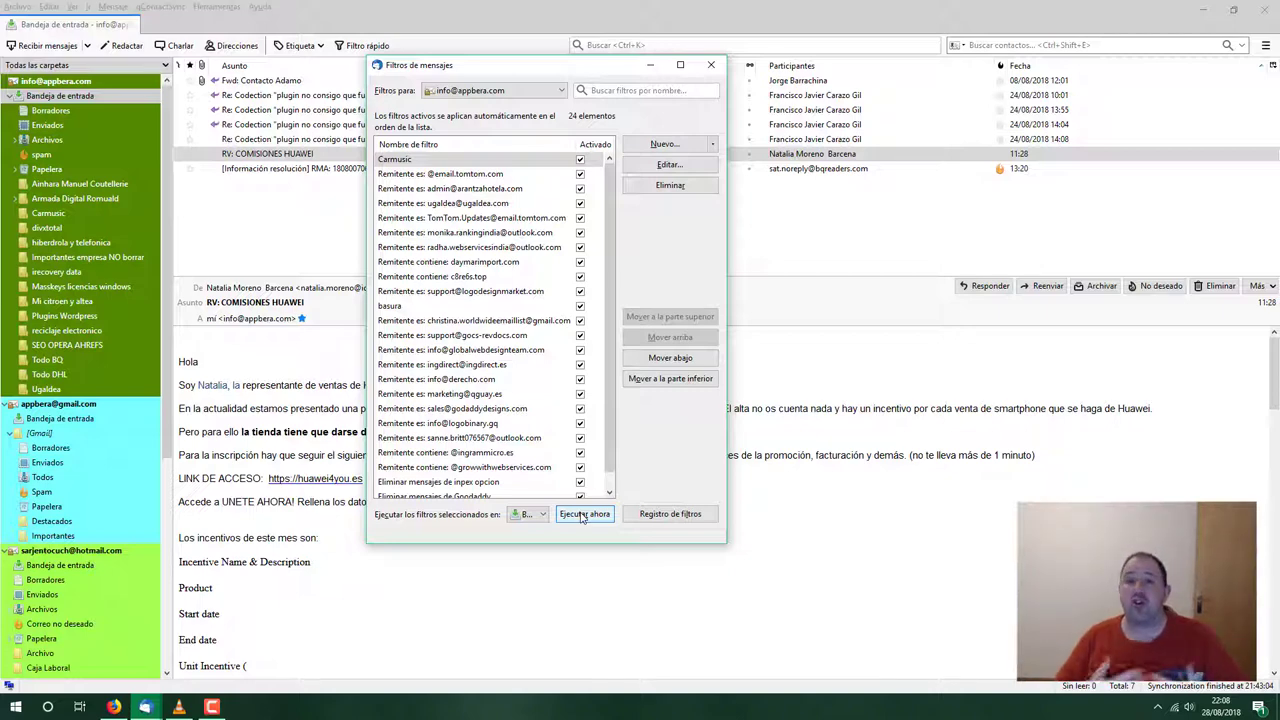
click(711, 66)
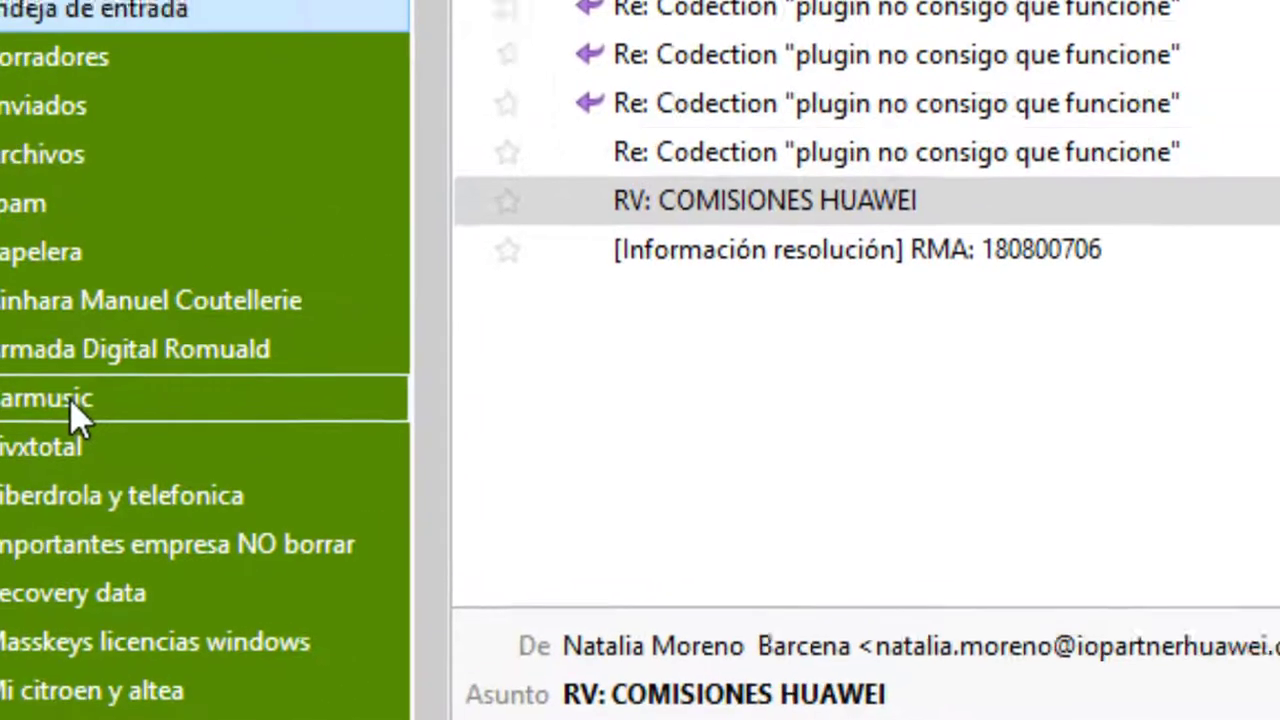
click(72, 405)
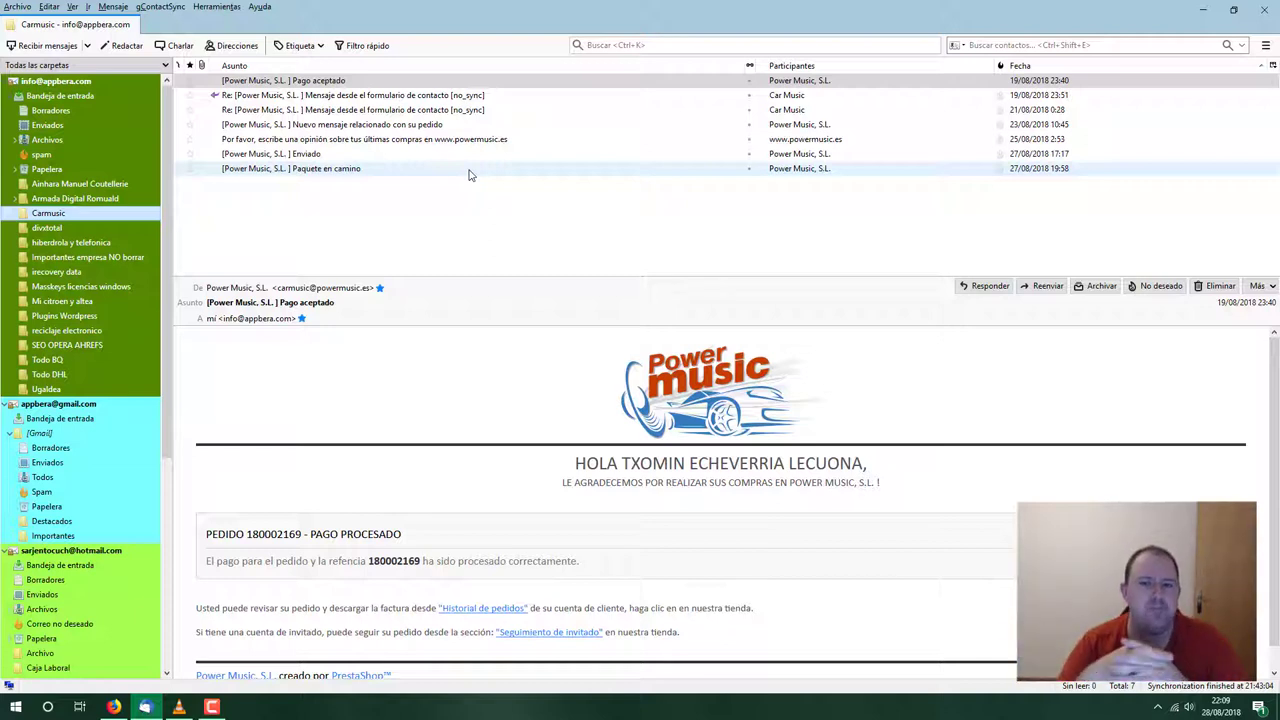
click(115, 95)
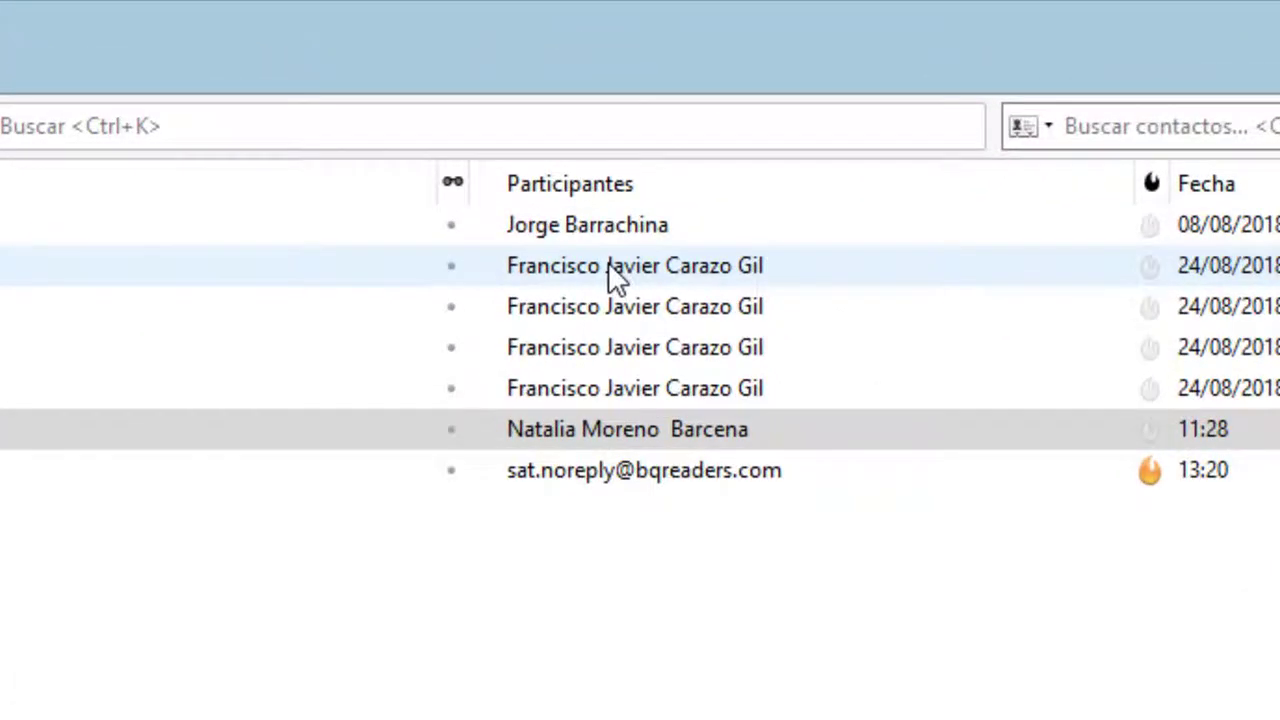
click(608, 265)
click(634, 312)
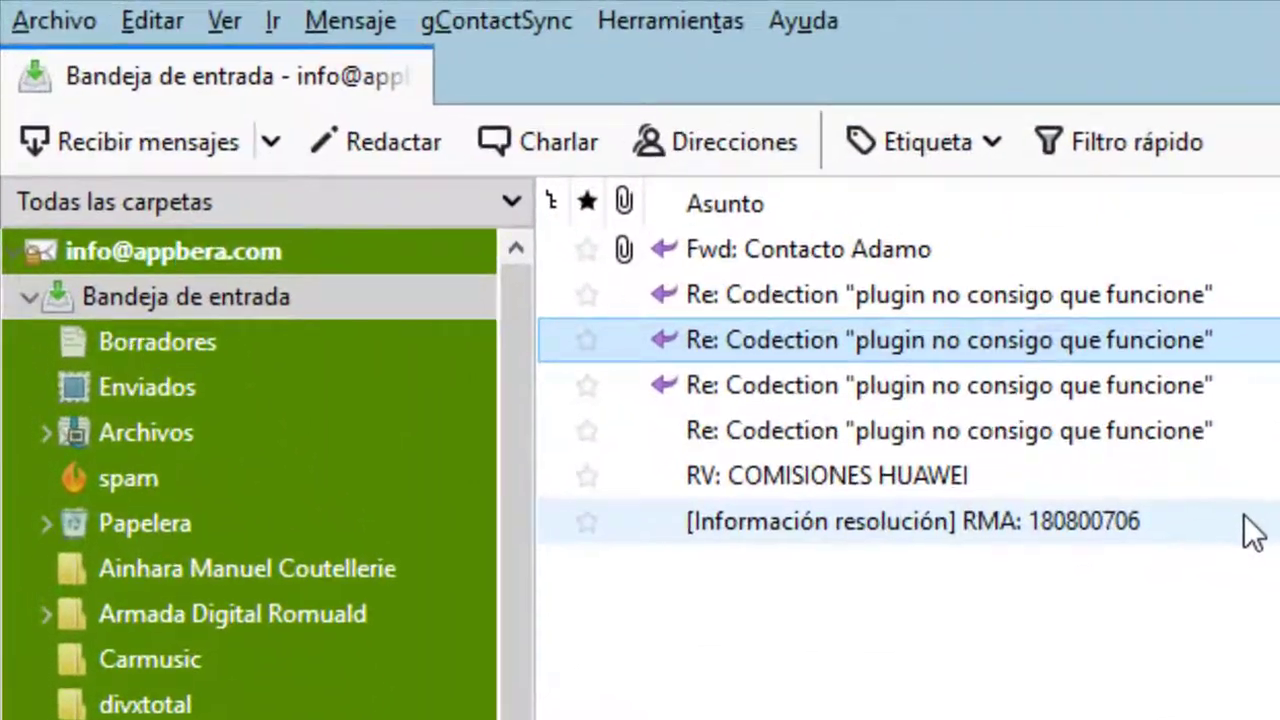
Create a folder named after the Codection support sender, then return to the inbox
right_click(201, 249)
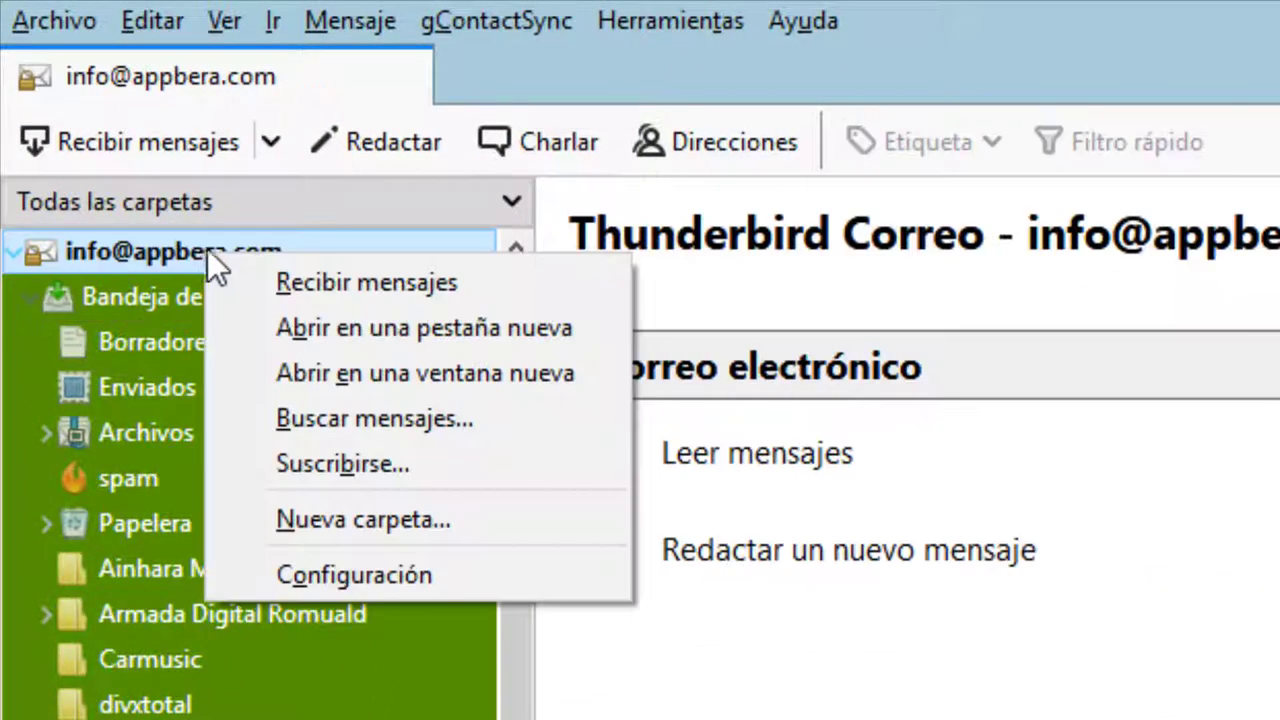
click(430, 523)
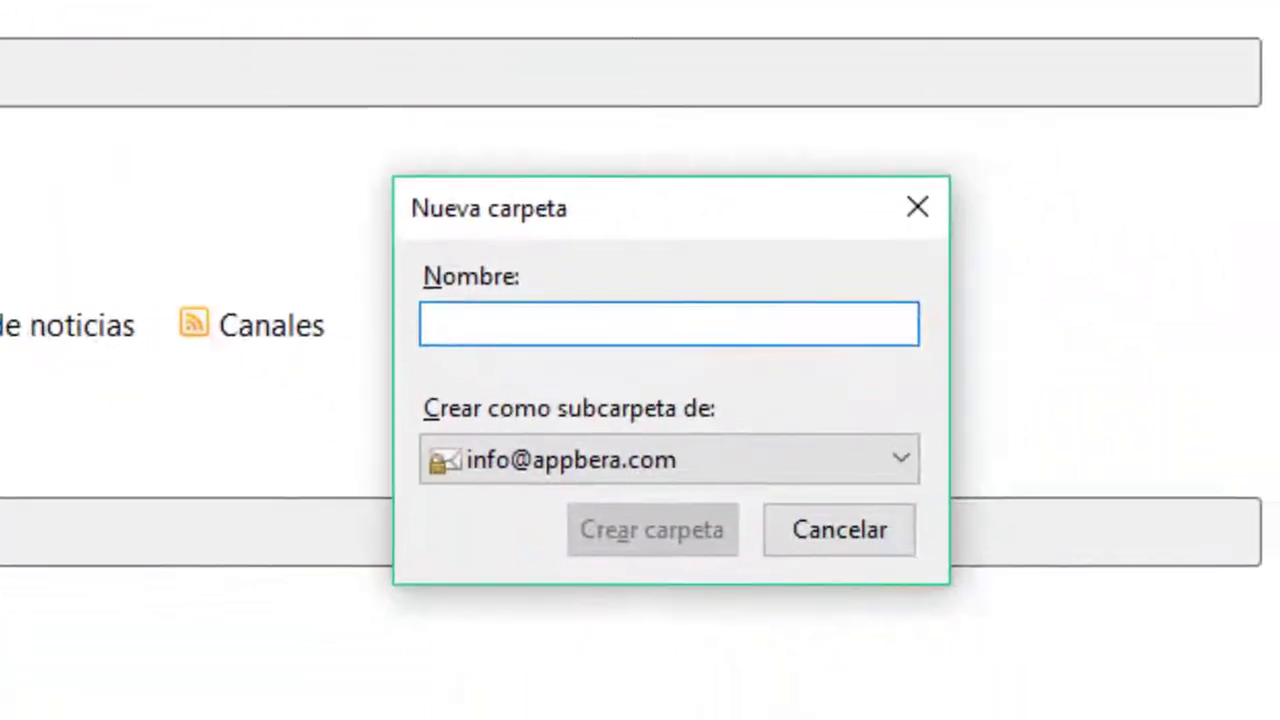
text(Ja)
key(BackSpace)
key(BackSpace)
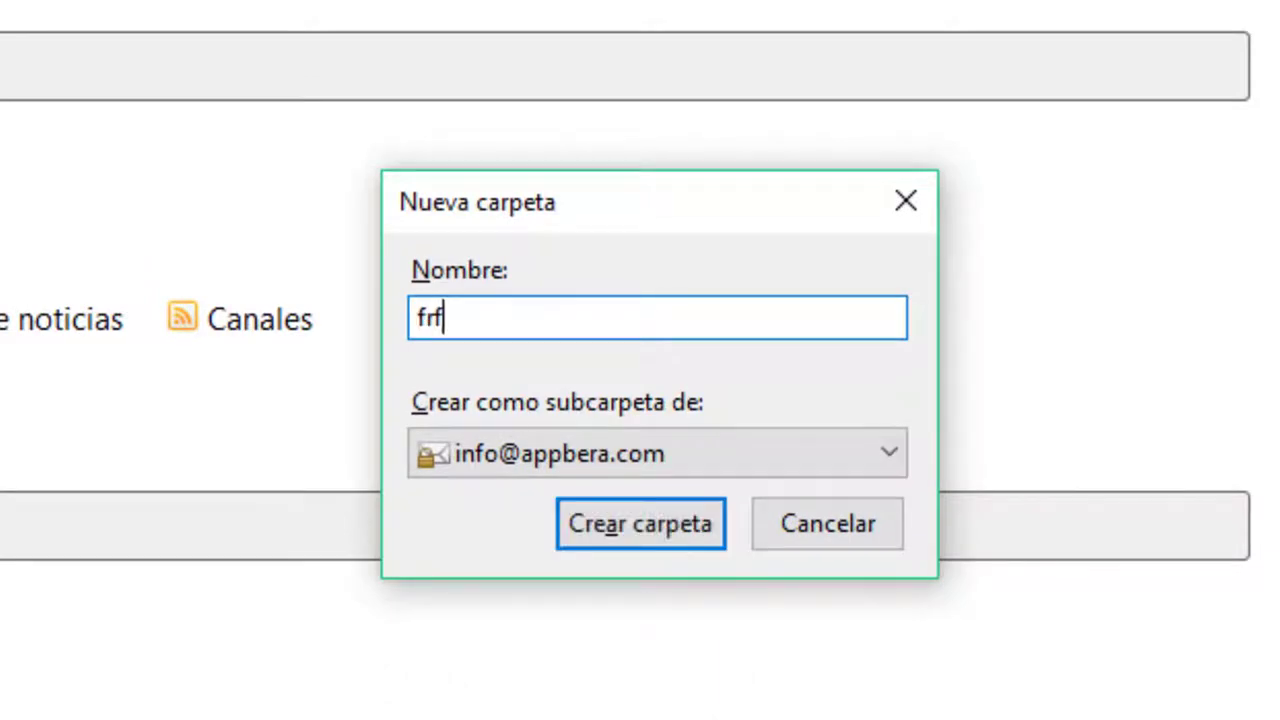
key(Return)
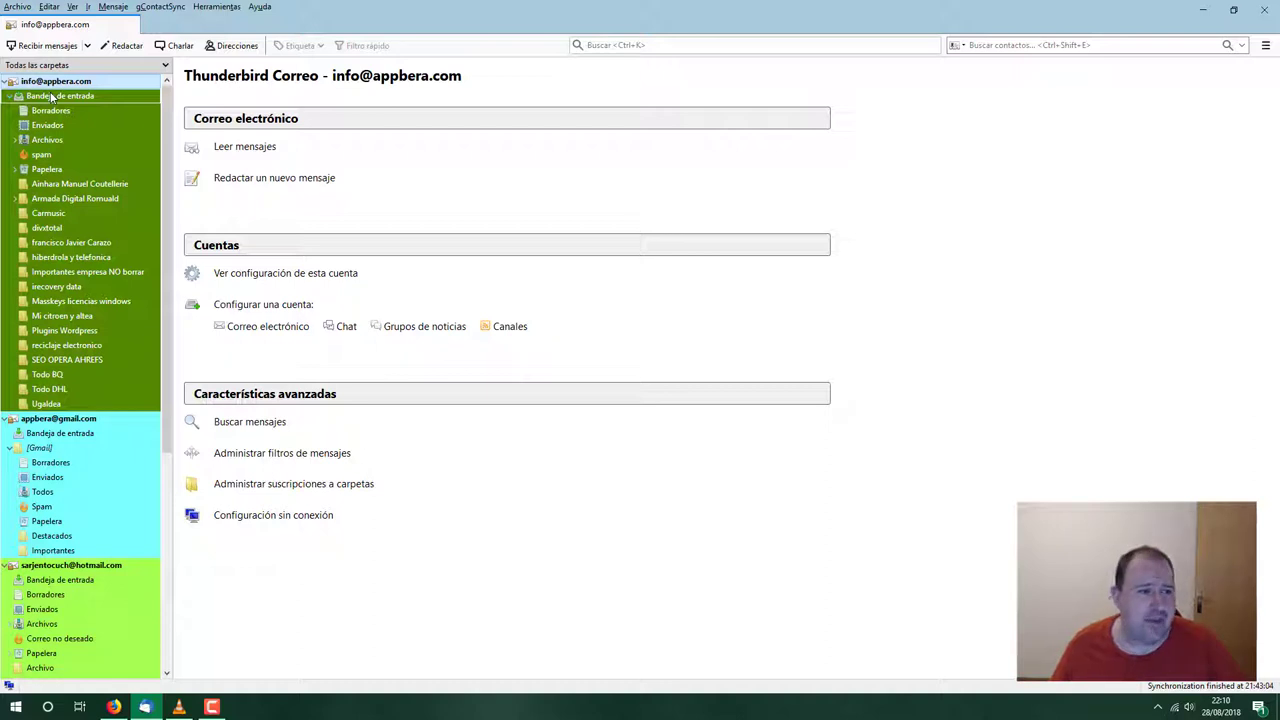
click(50, 95)
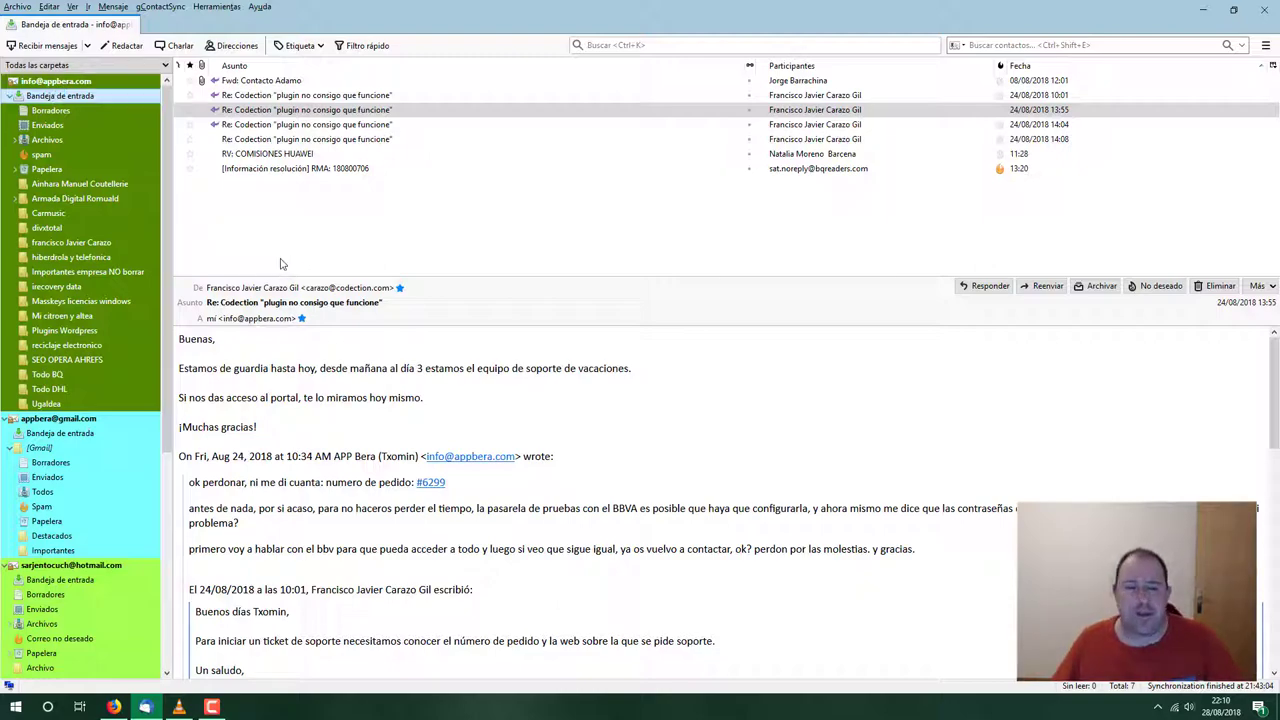
Start a new filter from the Codection sender's address in the message header
click(335, 289)
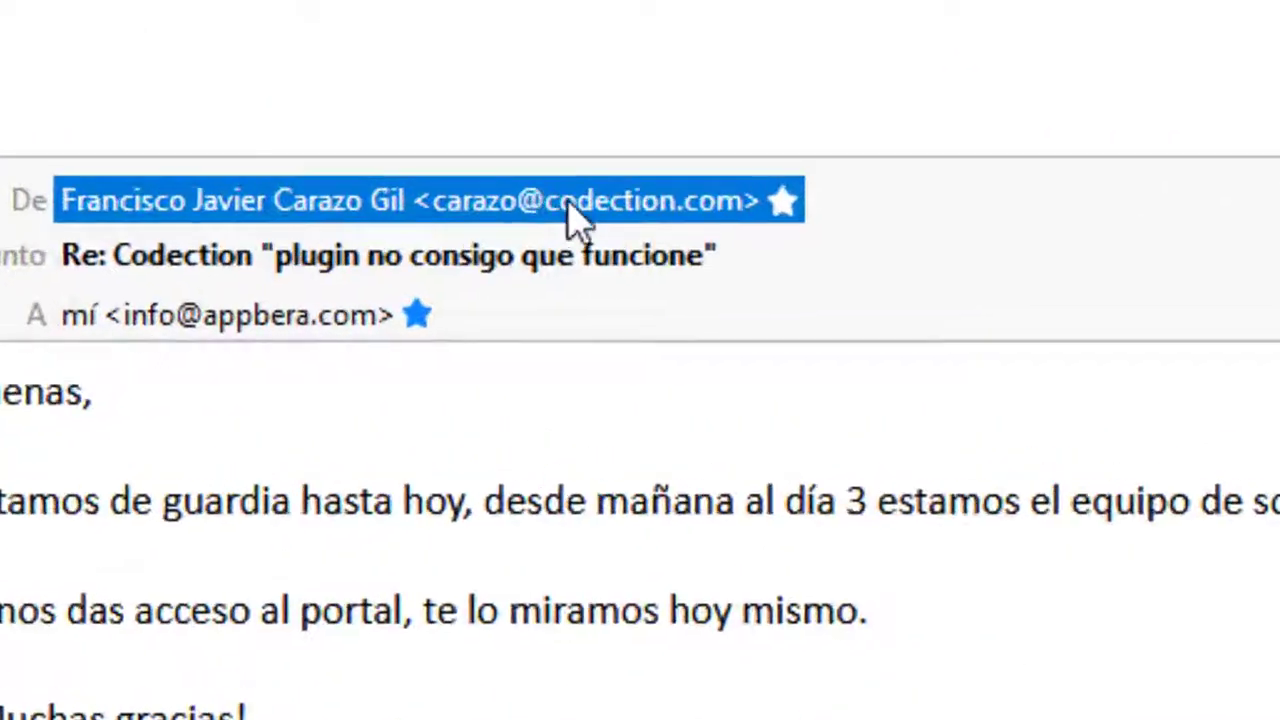
right_click(605, 205)
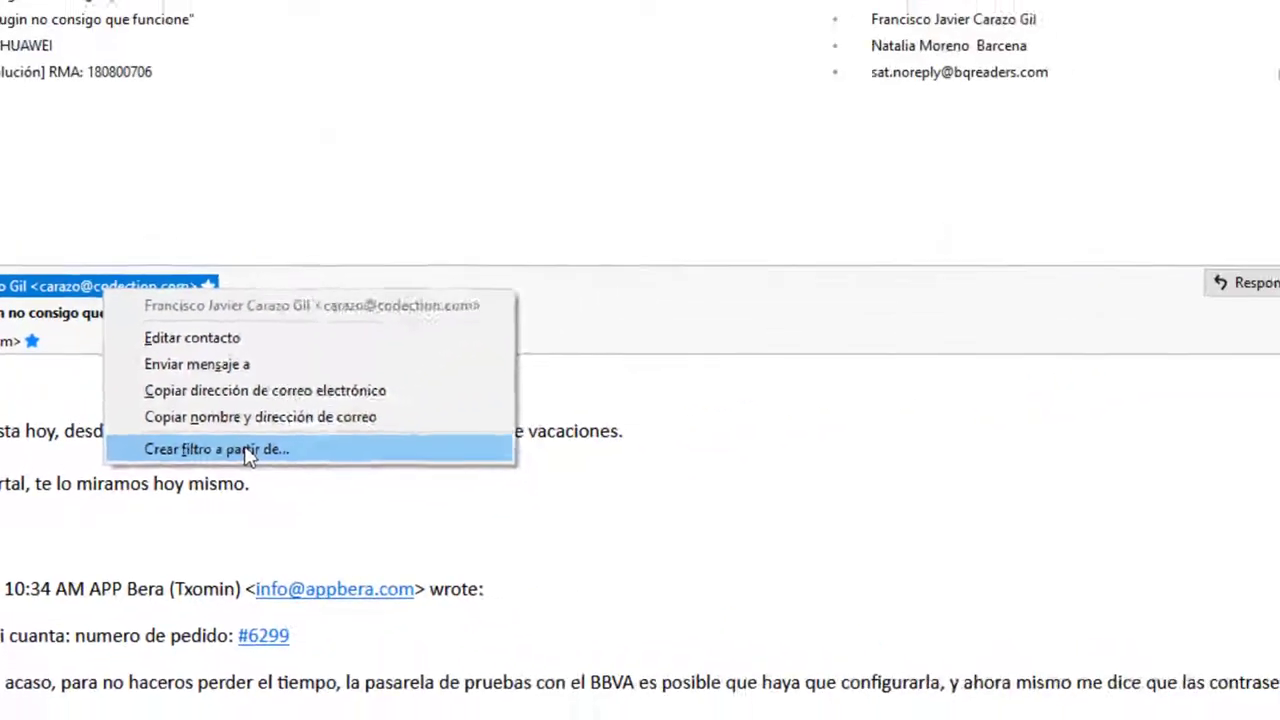
click(580, 345)
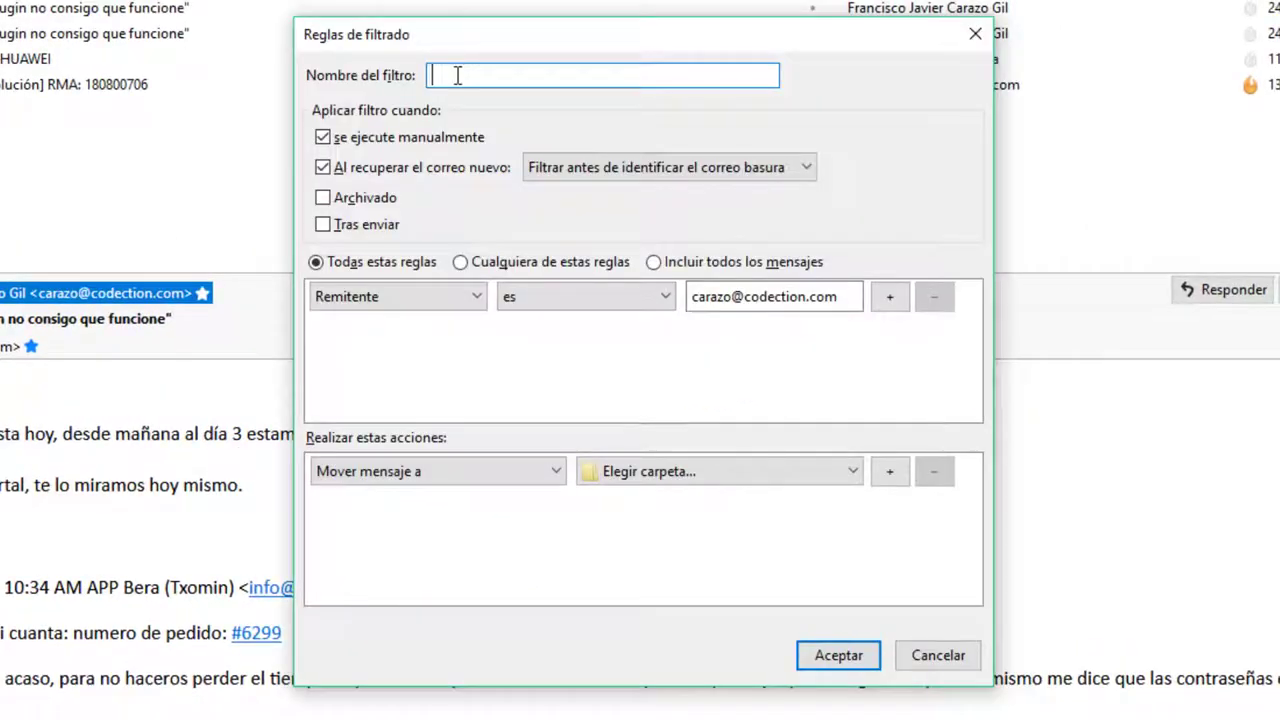
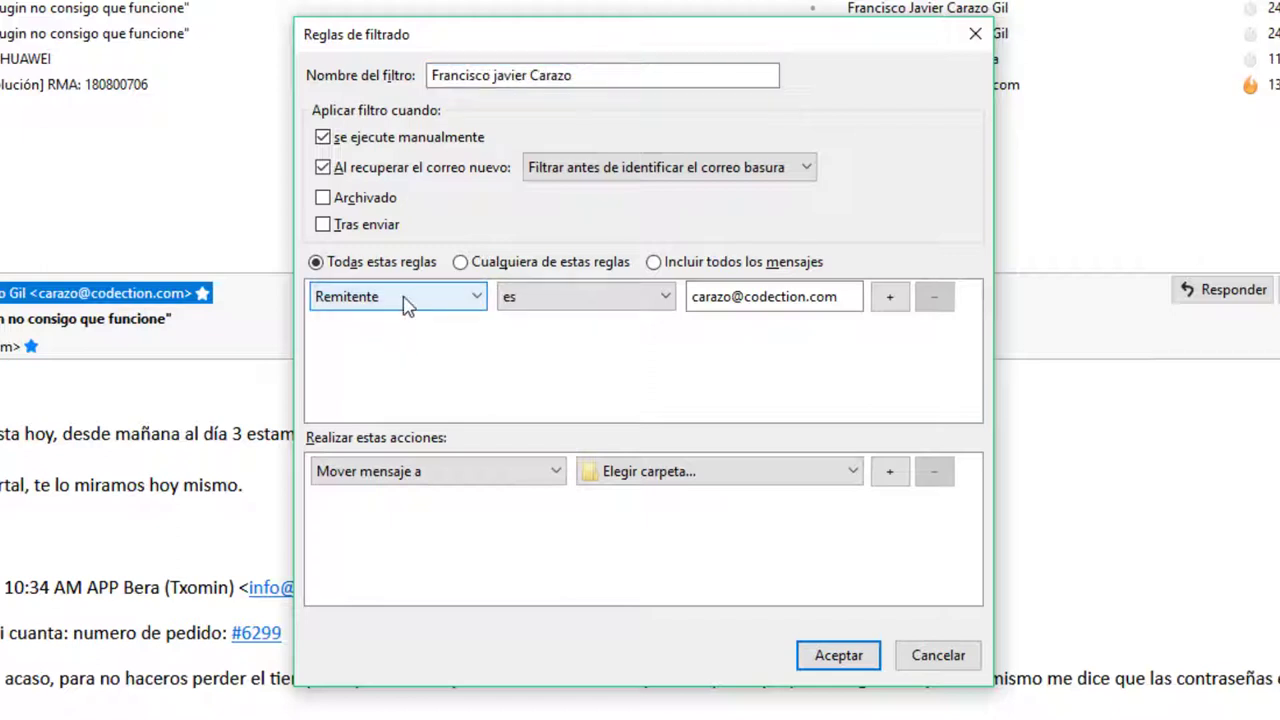
Name the filter after the sender and keep the Remitente es exact-match rule
click(558, 296)
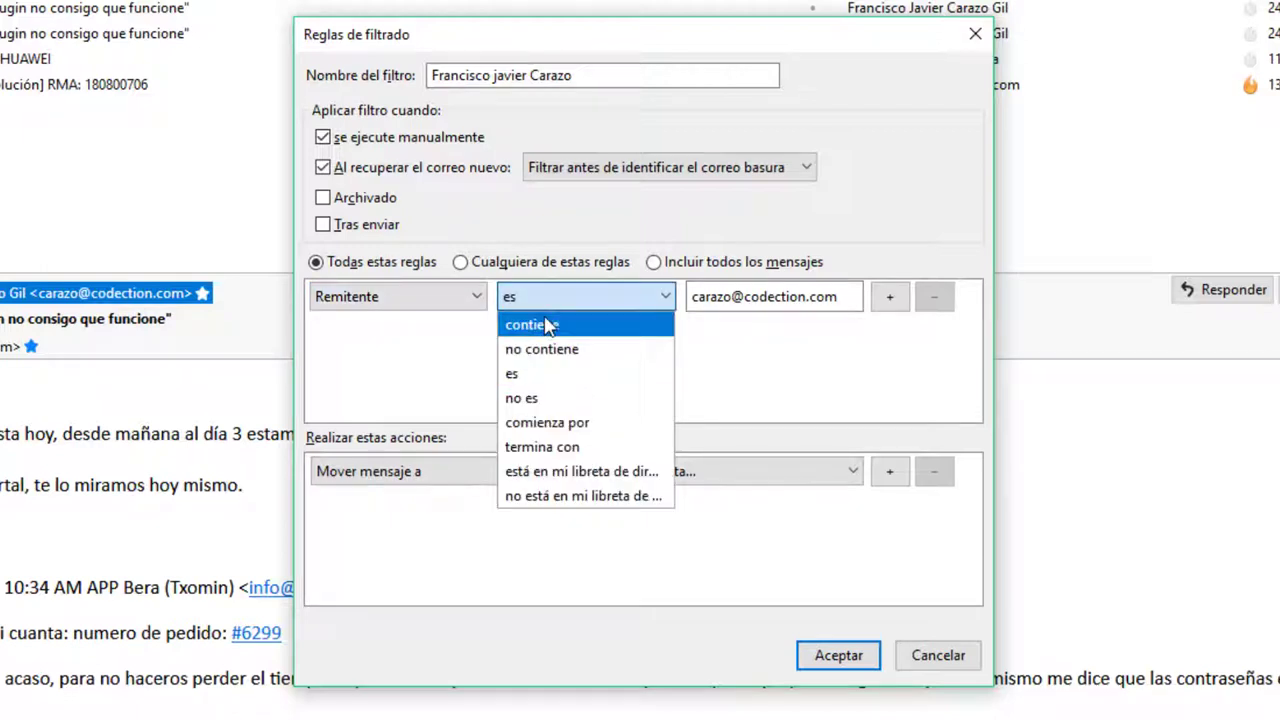
click(549, 323)
click(551, 305)
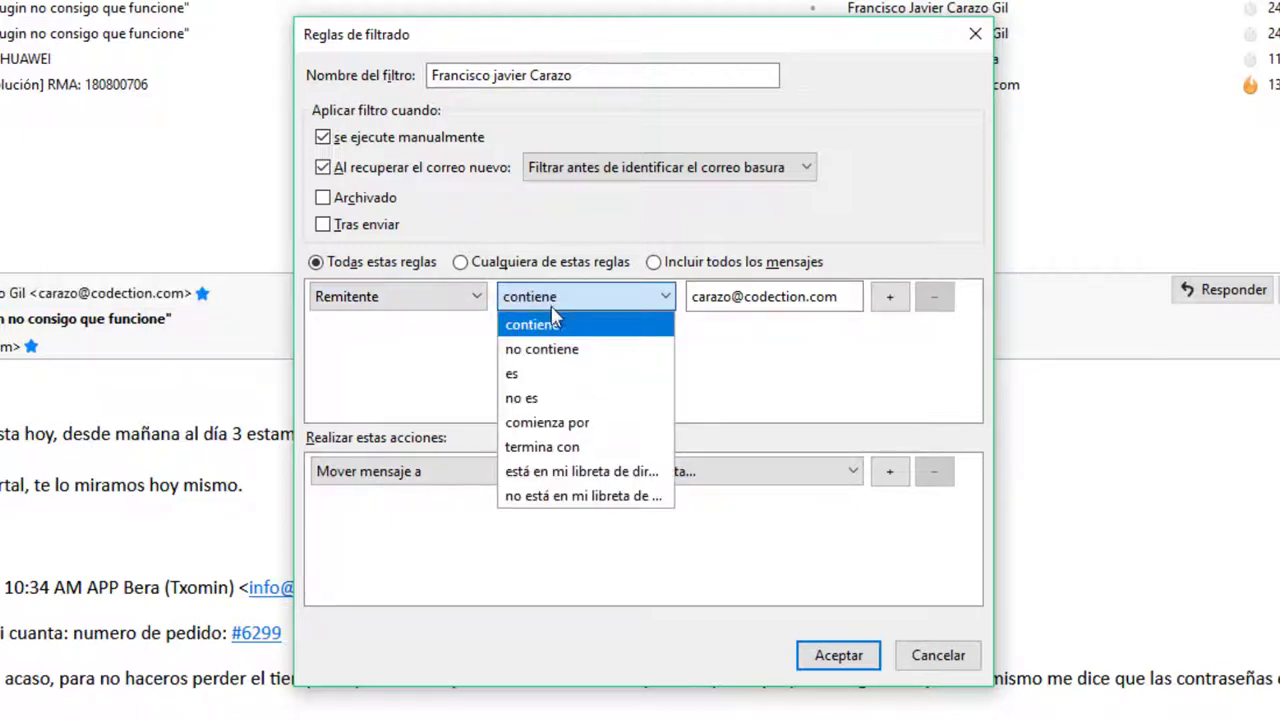
click(516, 376)
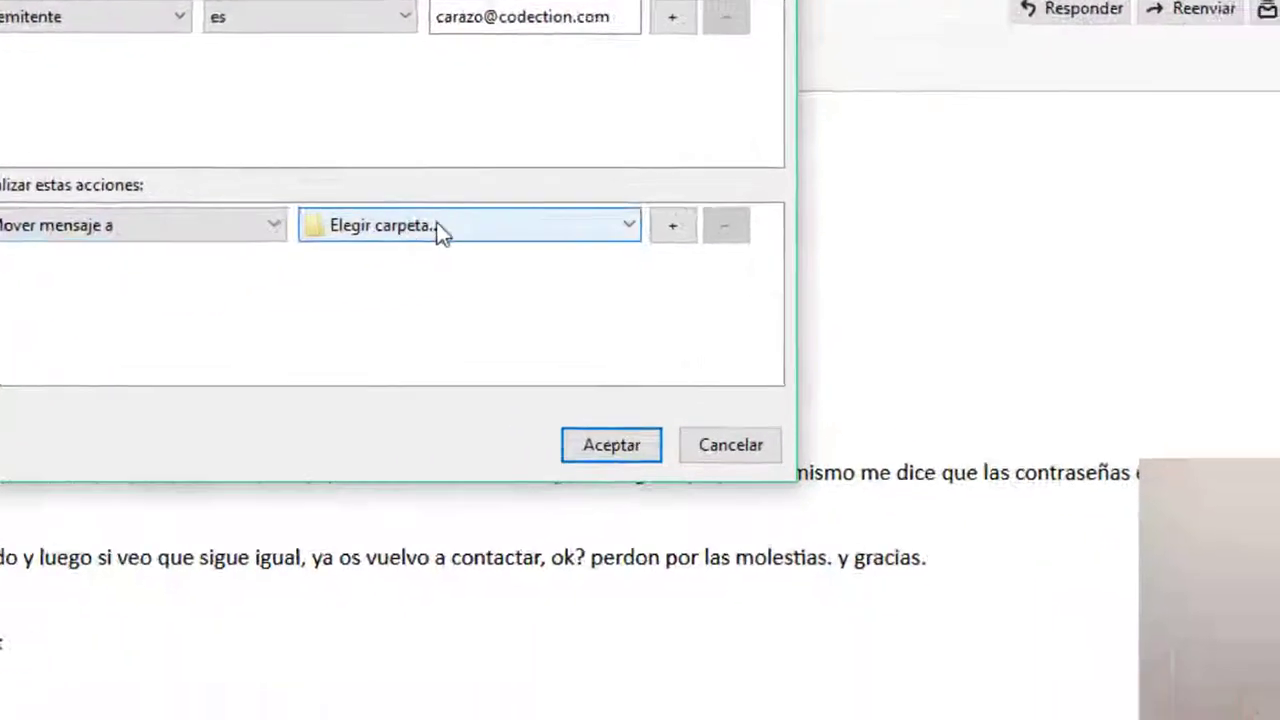
Move matching mail into the new sender folder, save the filter and run it now
click(690, 474)
mouse_move(280, 126)
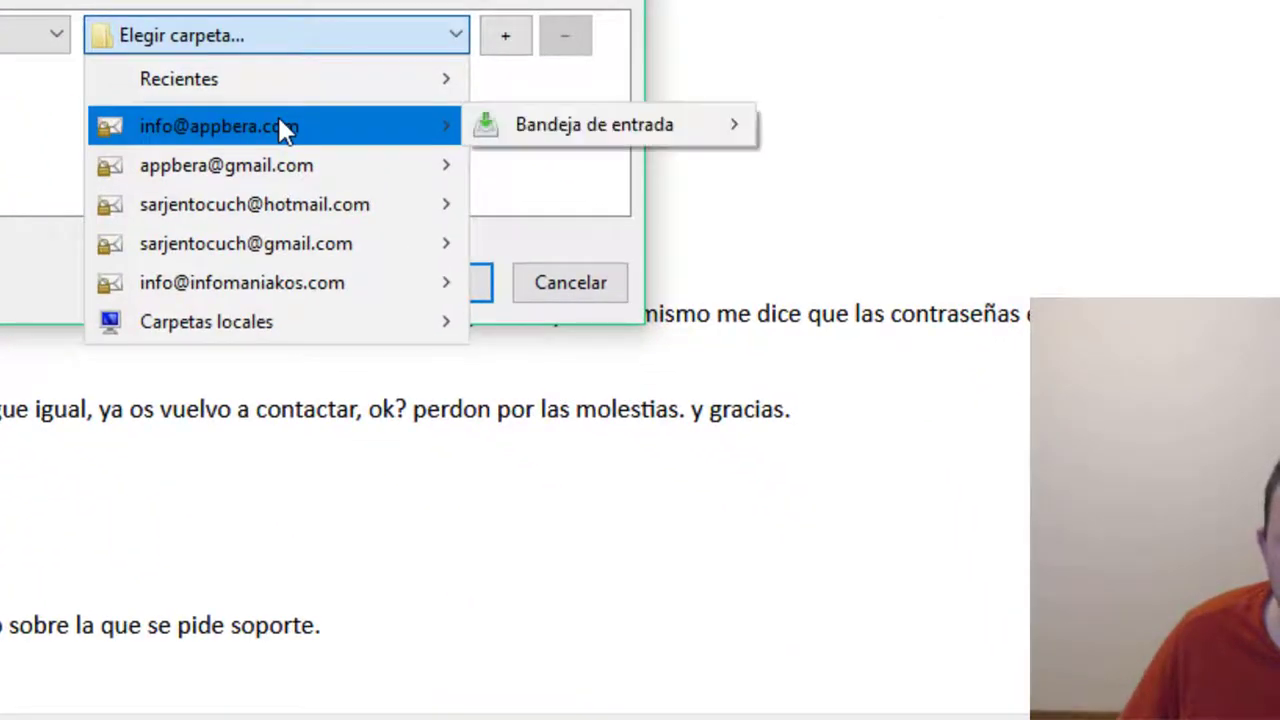
mouse_move(621, 130)
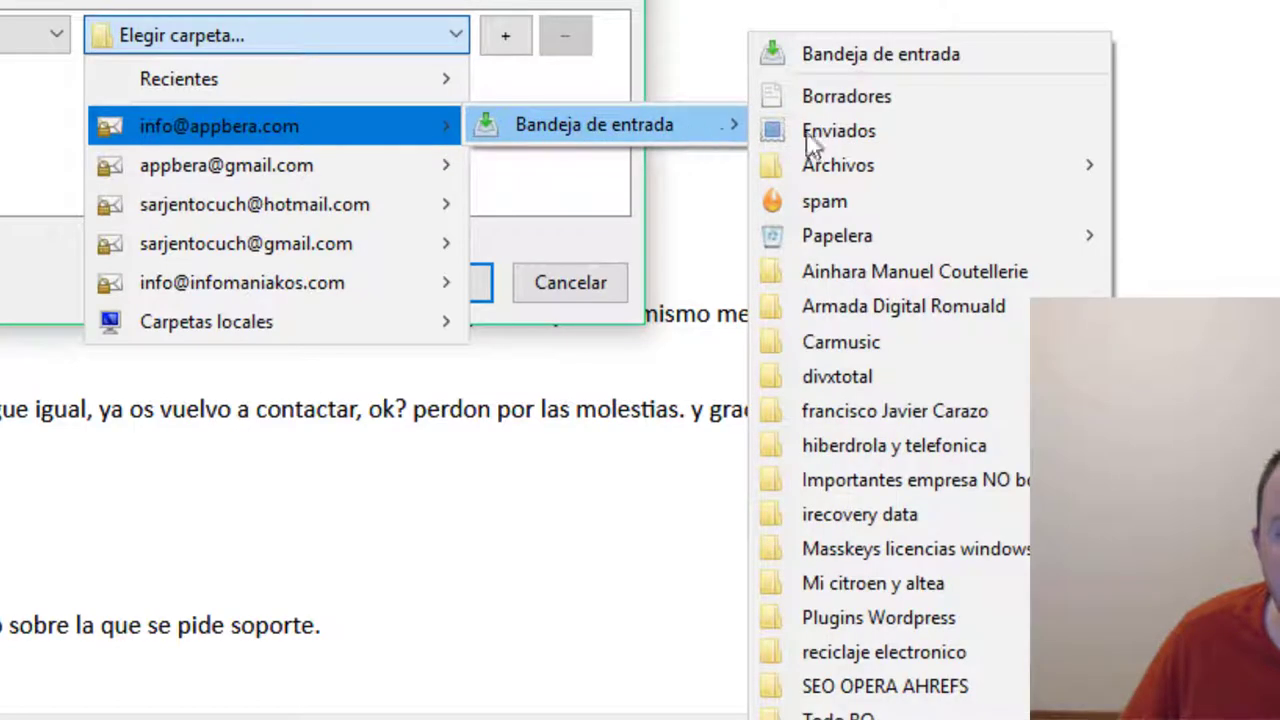
click(921, 412)
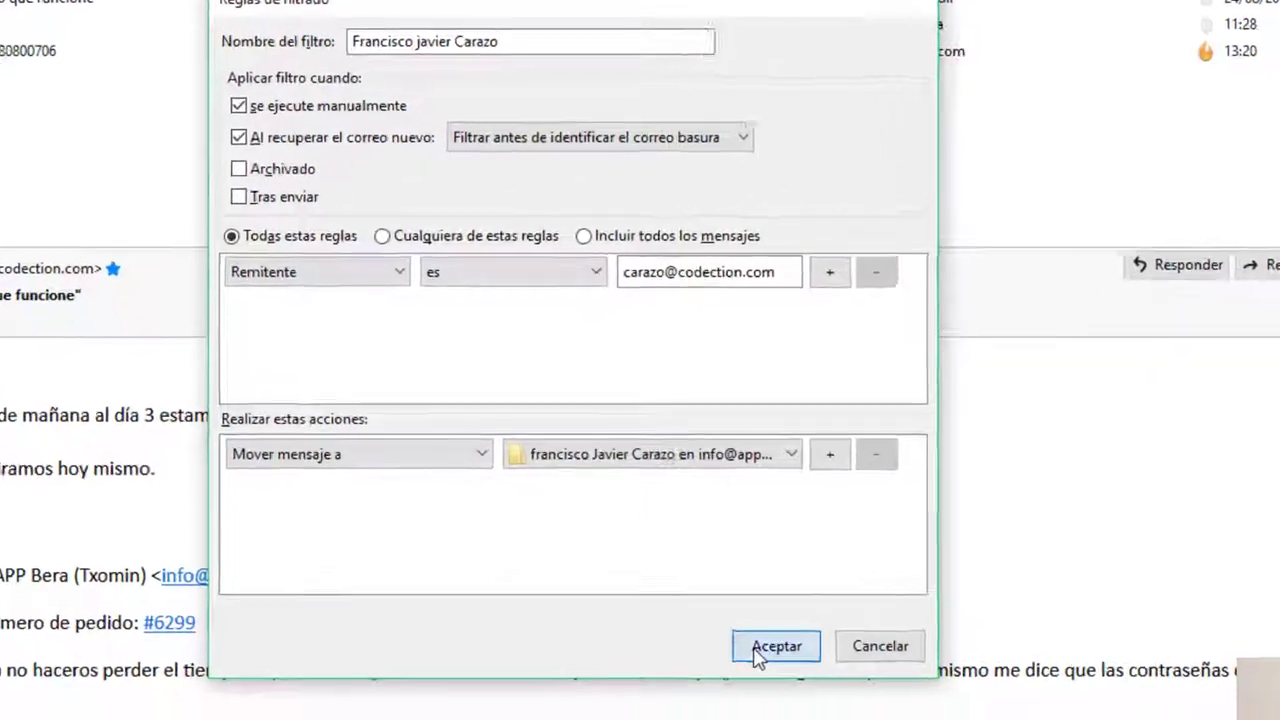
click(730, 668)
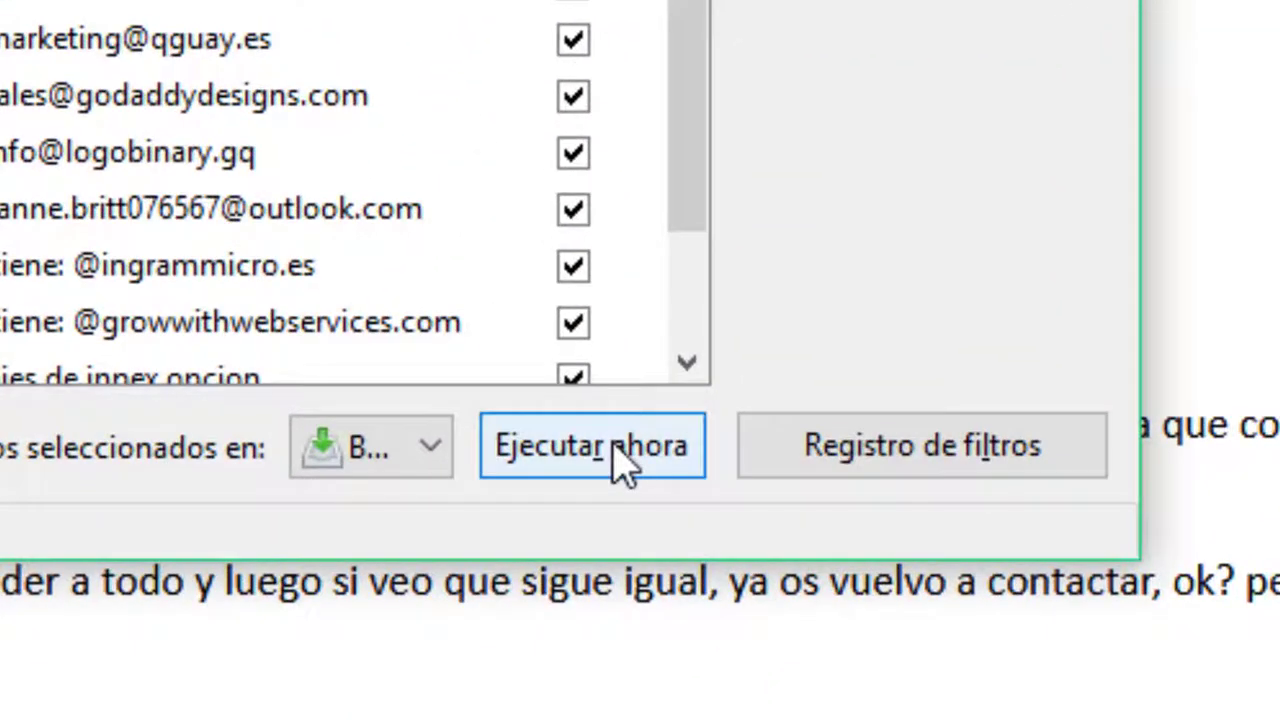
click(617, 460)
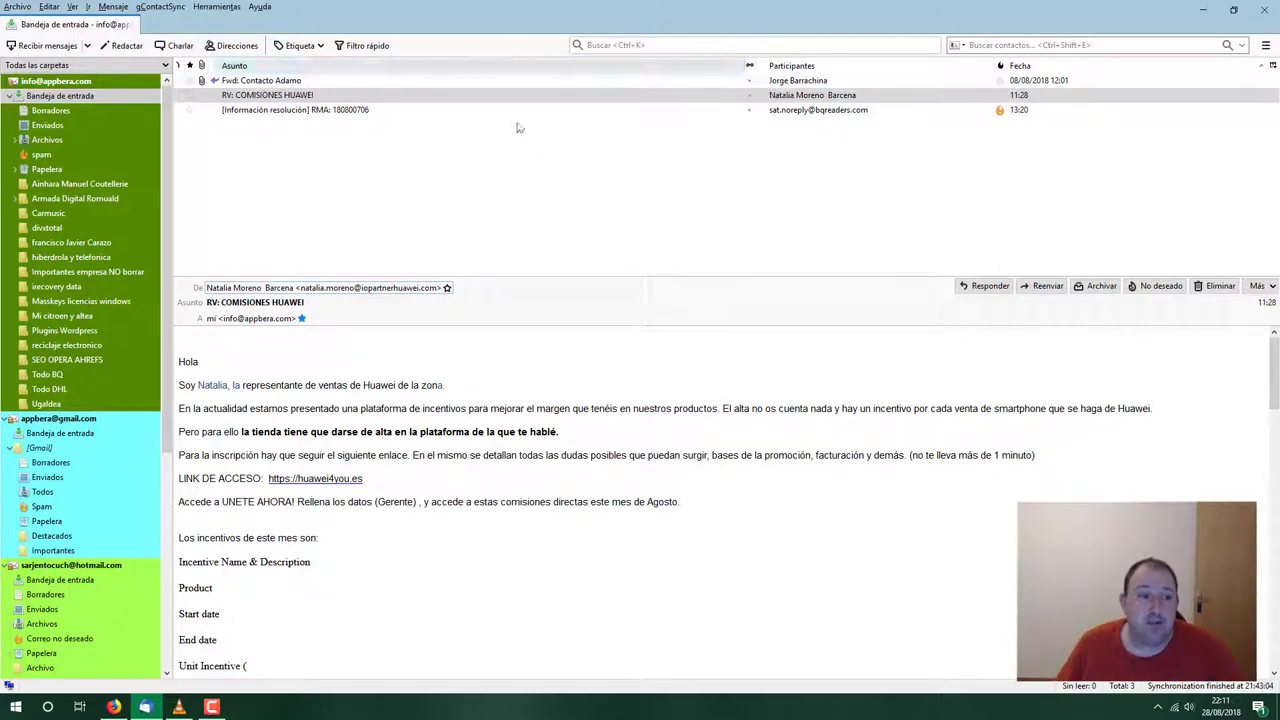
Check the sender folder, then open the TODAY SAVE 72% spam message and select its sender
click(80, 243)
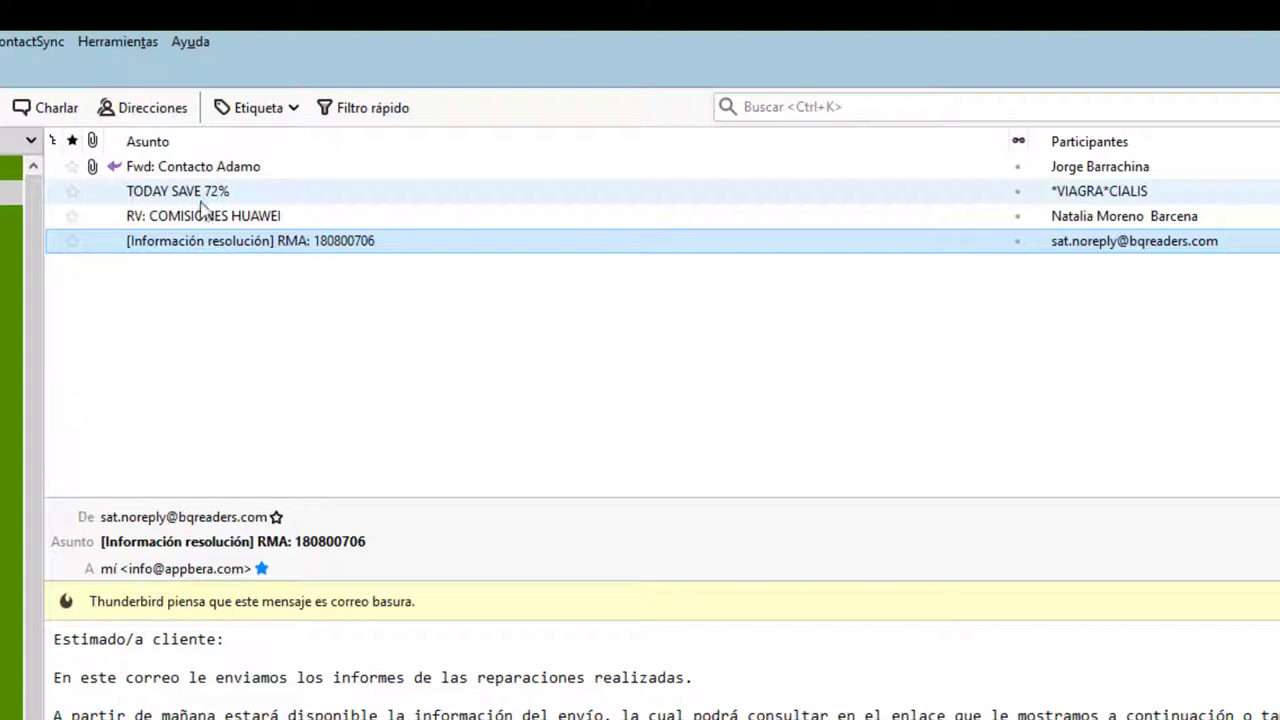
click(174, 198)
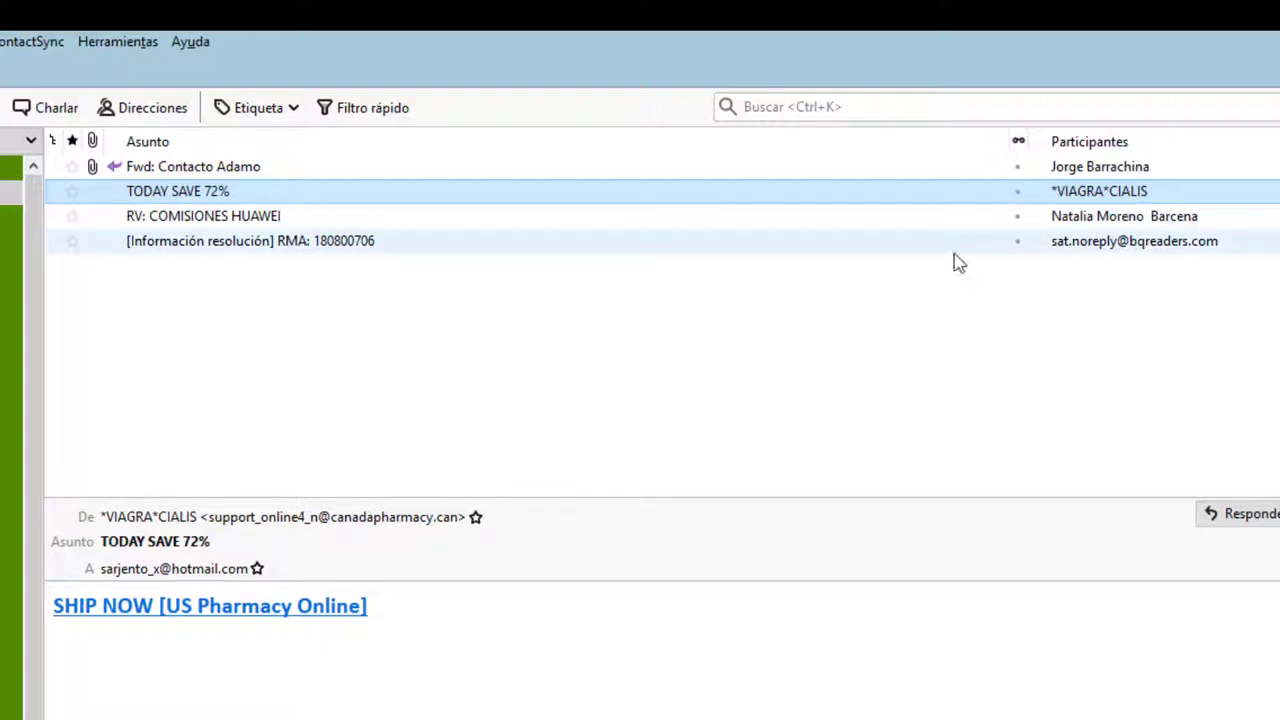
click(327, 522)
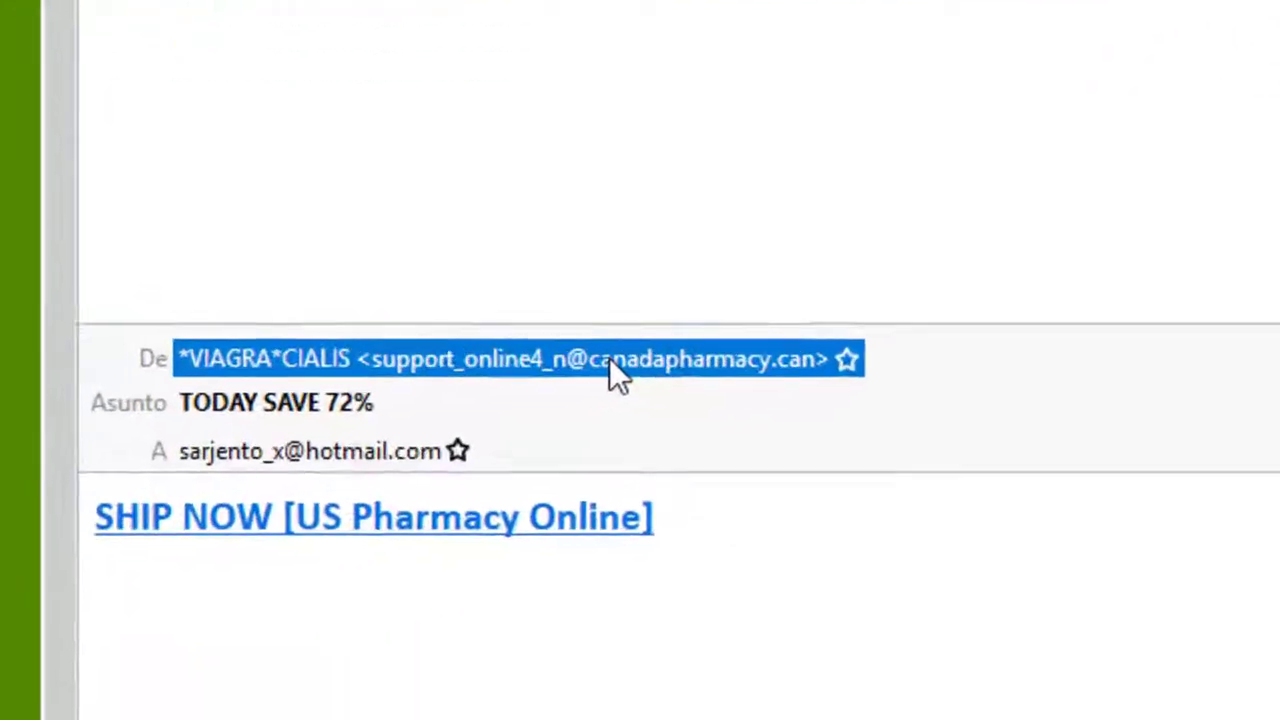
right_click(352, 143)
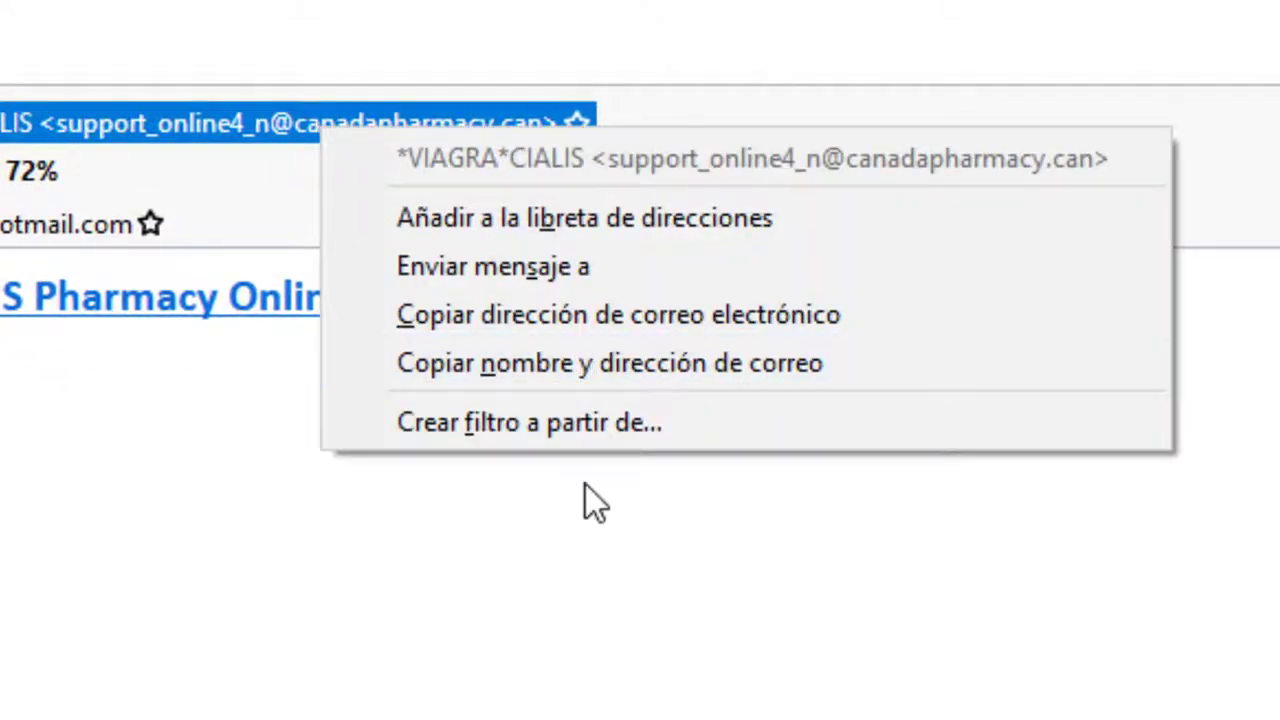
click(580, 432)
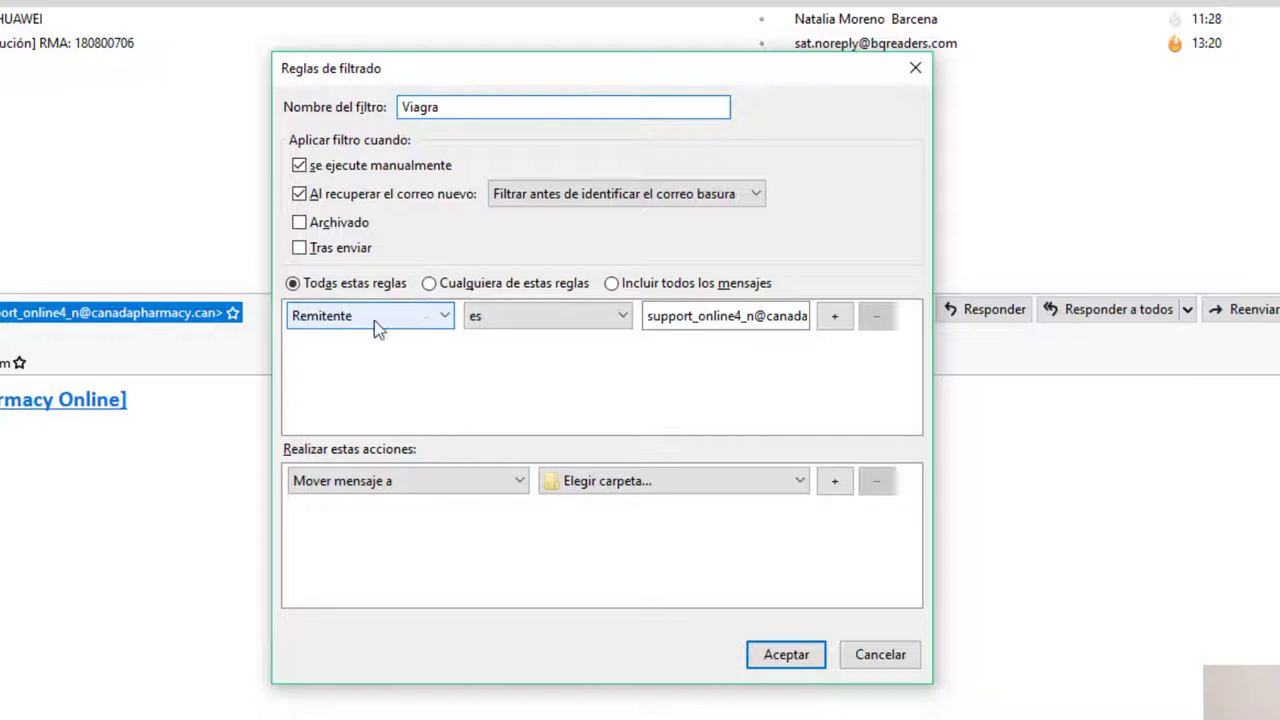
click(560, 312)
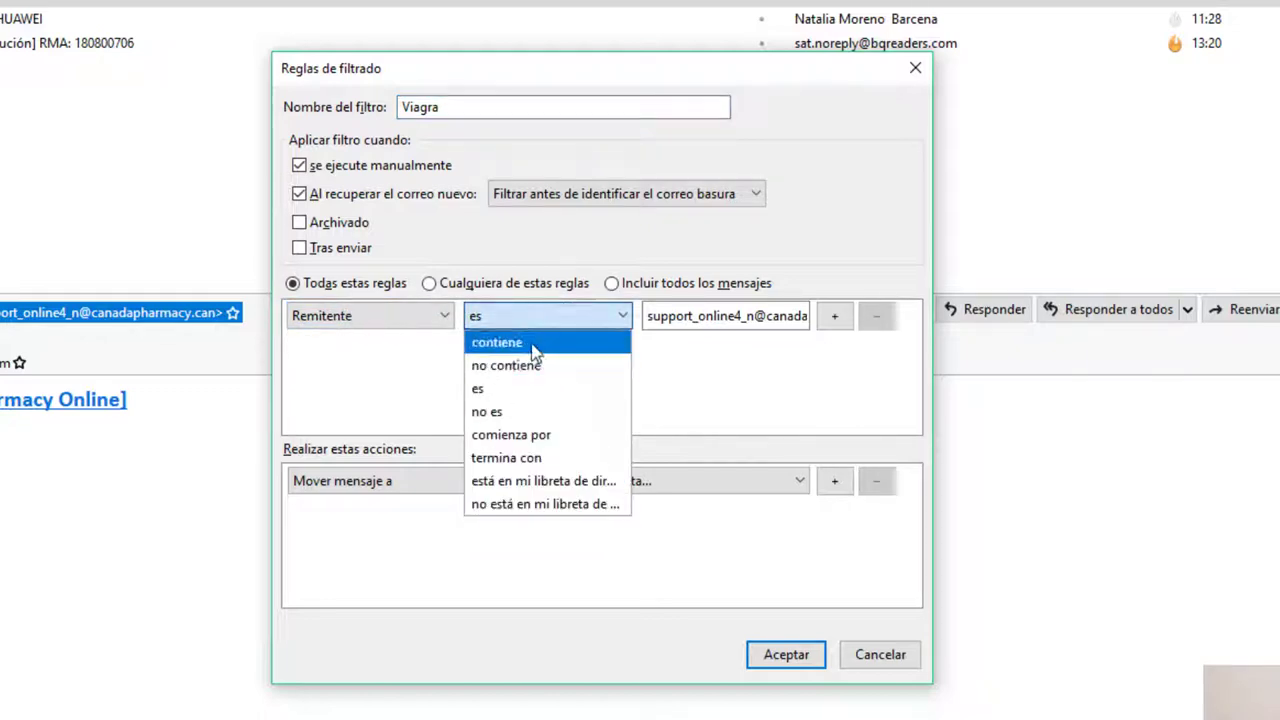
click(528, 340)
key(Tab)
key(Home)
key(ctrl+shift+Right)
key(BackSpace)
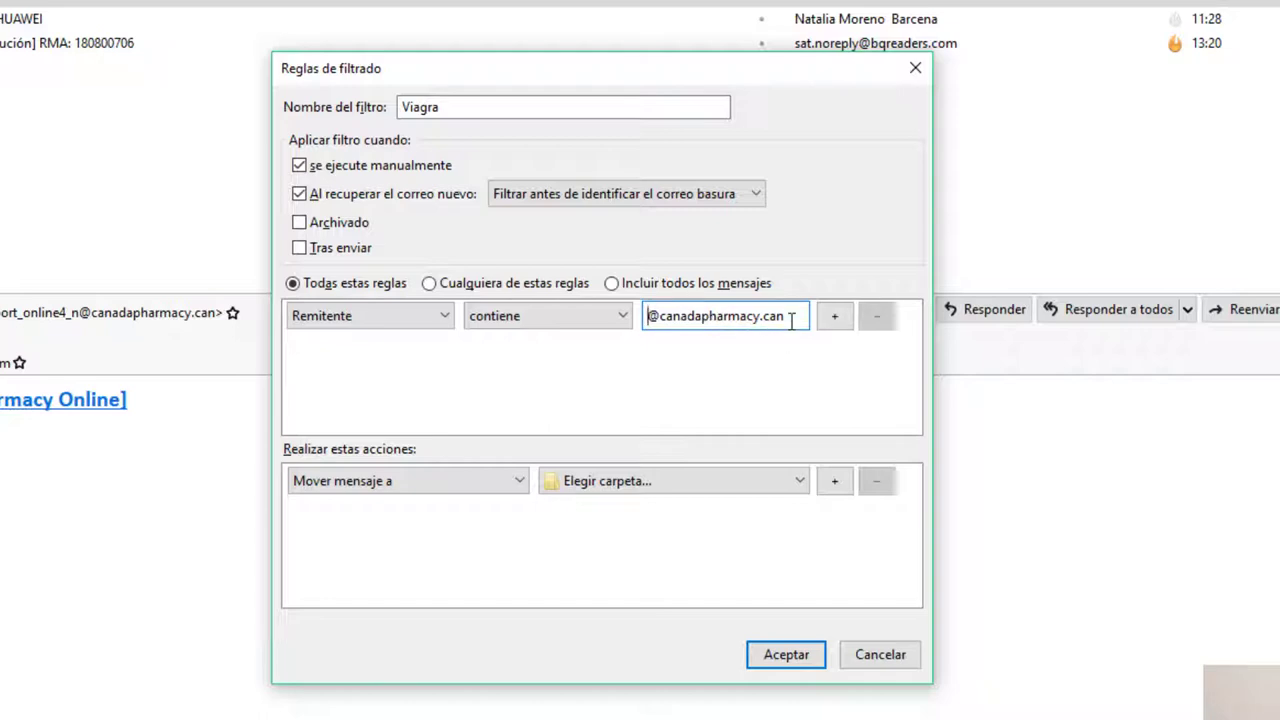
click(645, 507)
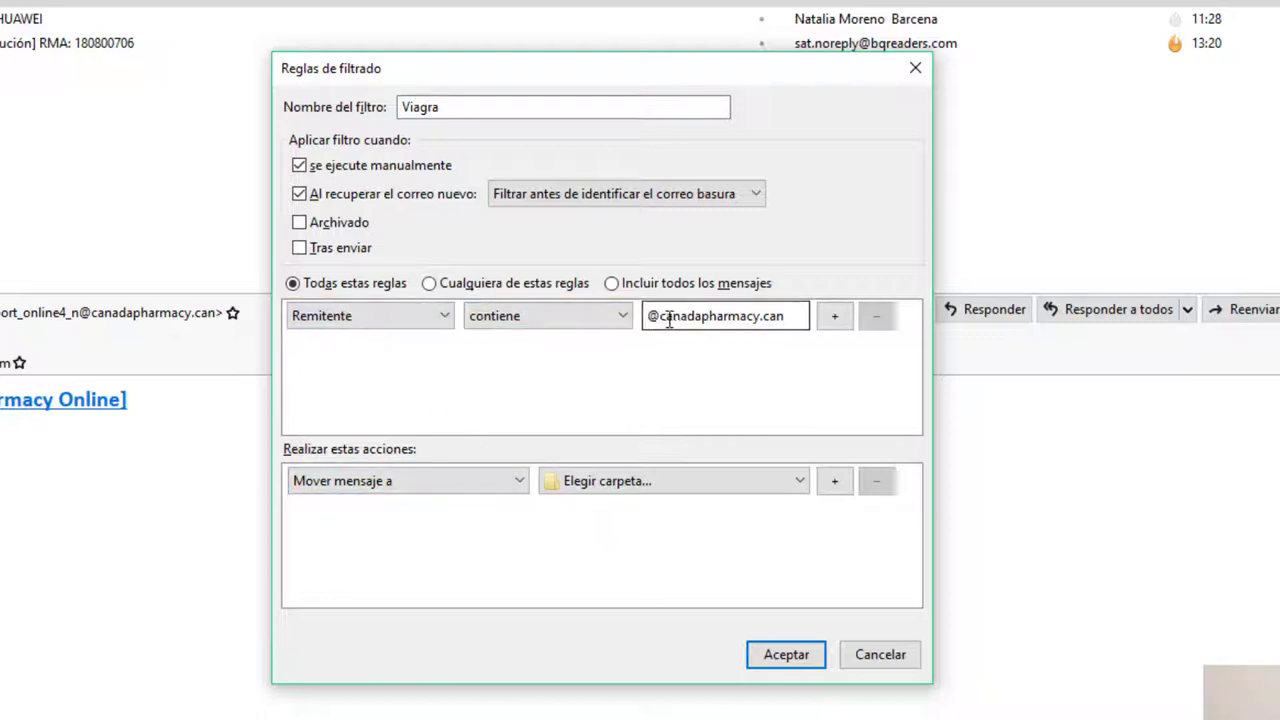
Give the Viagra filter the actions Marcar como leído and Eliminar mensaje, then accept it
click(391, 481)
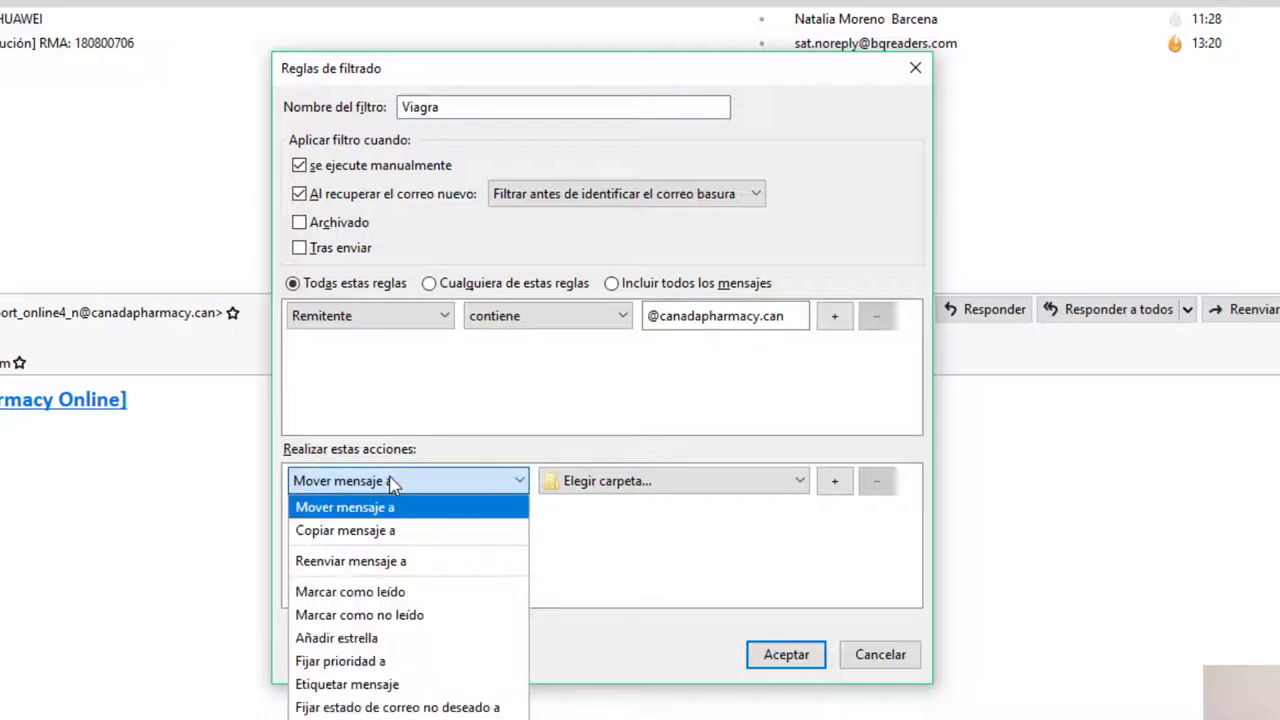
click(364, 593)
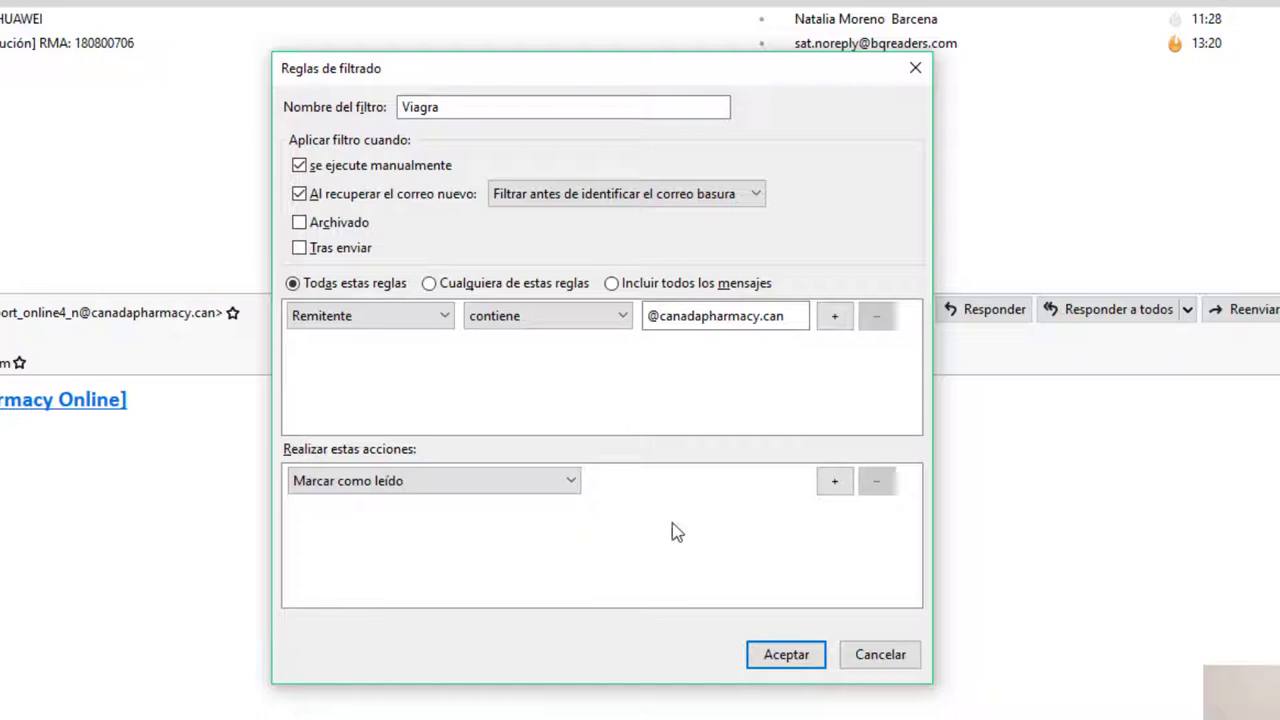
click(834, 481)
click(431, 516)
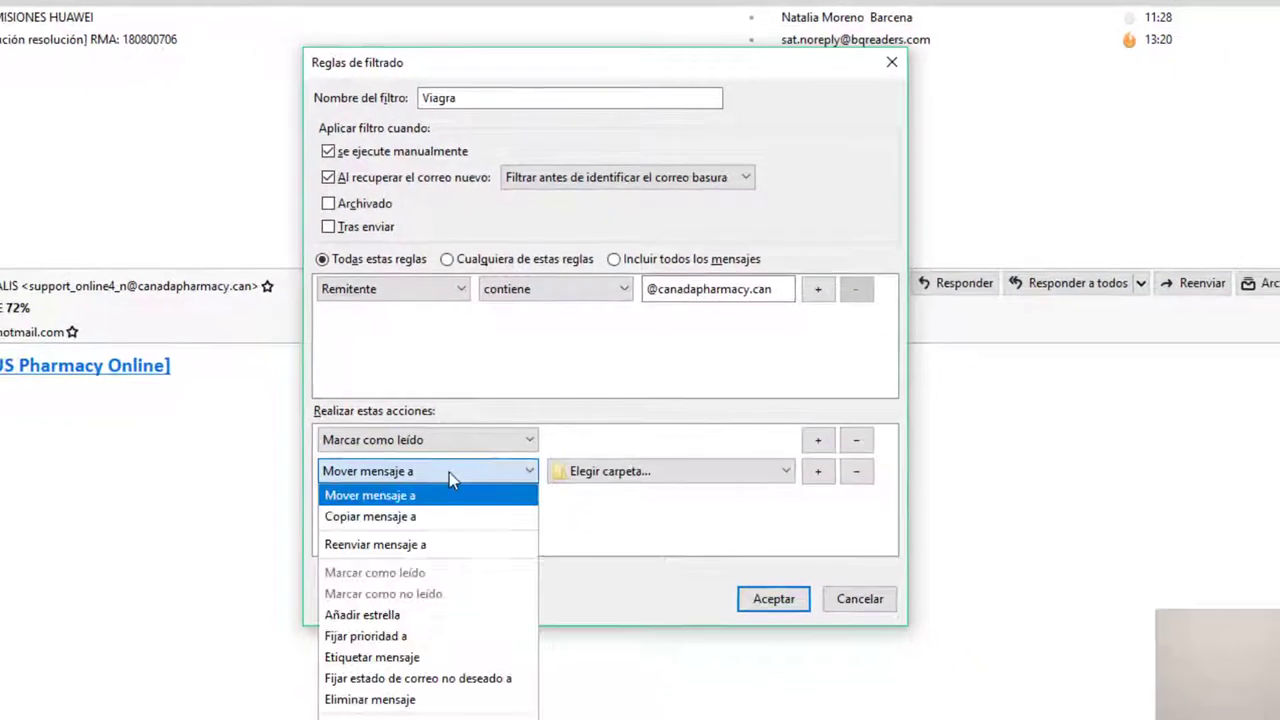
click(407, 700)
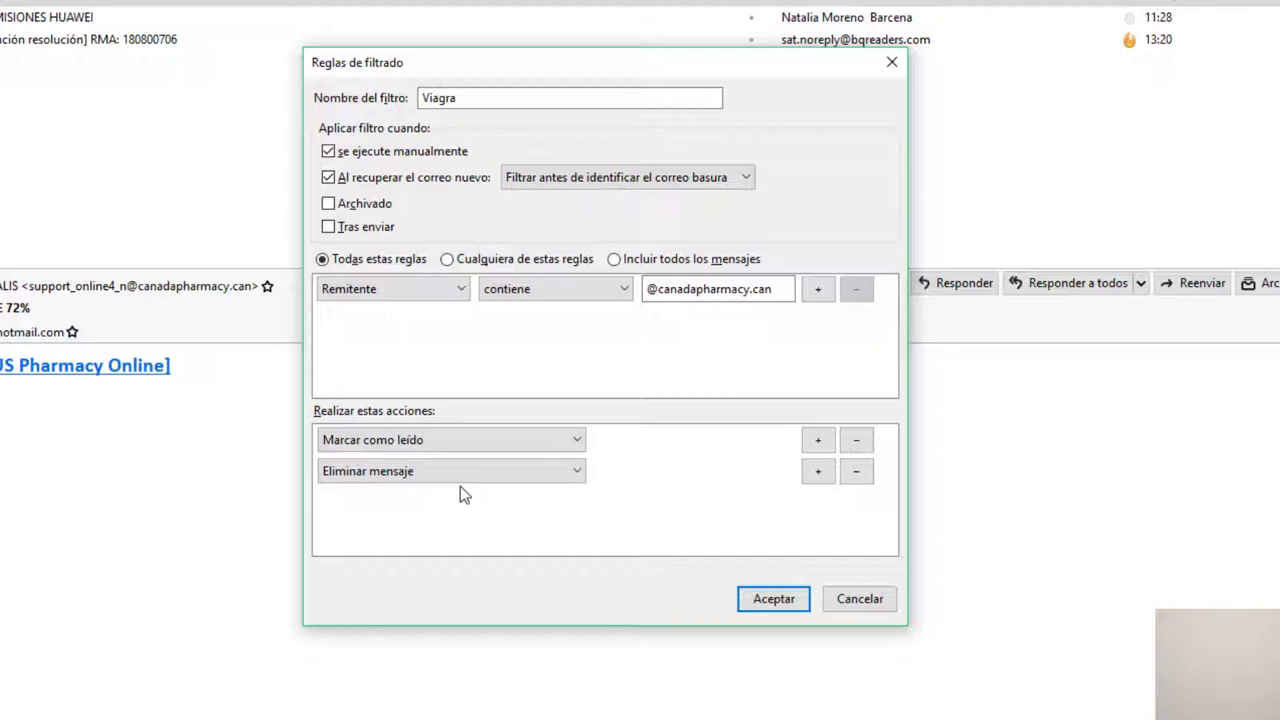
click(775, 598)
Confirm the Viagra filter with Aceptar and close the Filtros de mensajes window
click(505, 628)
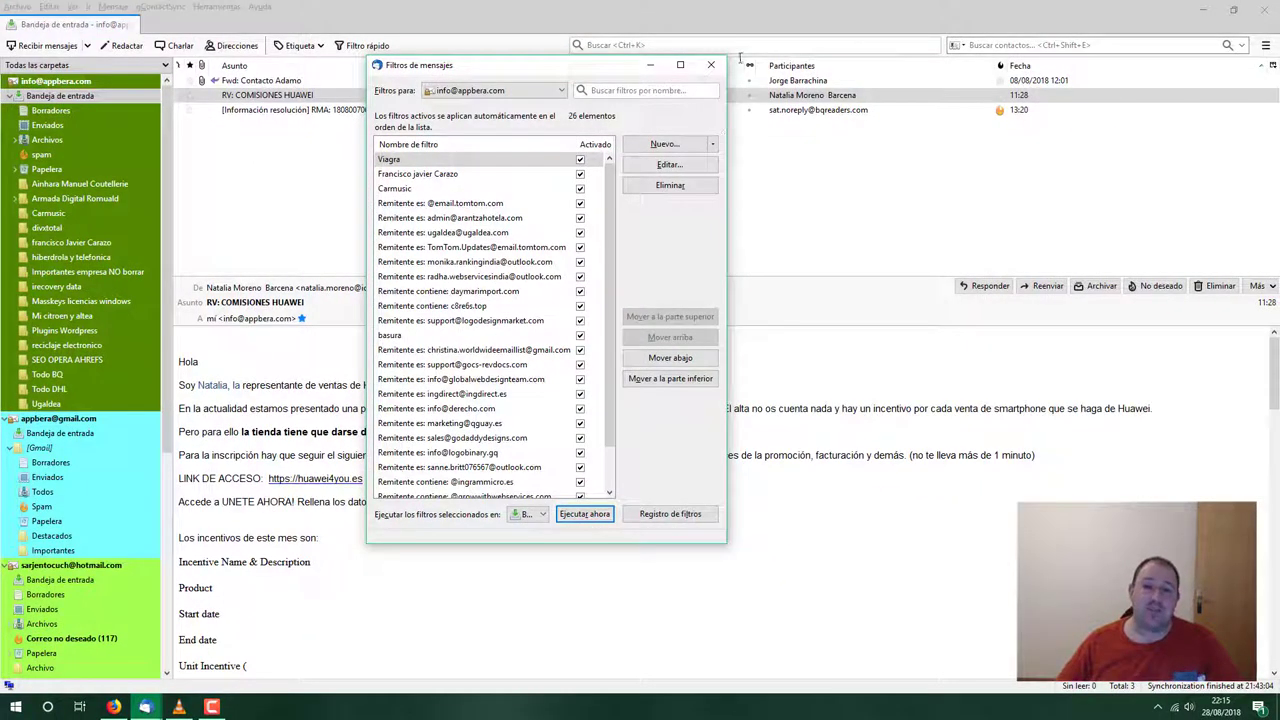
click(711, 64)
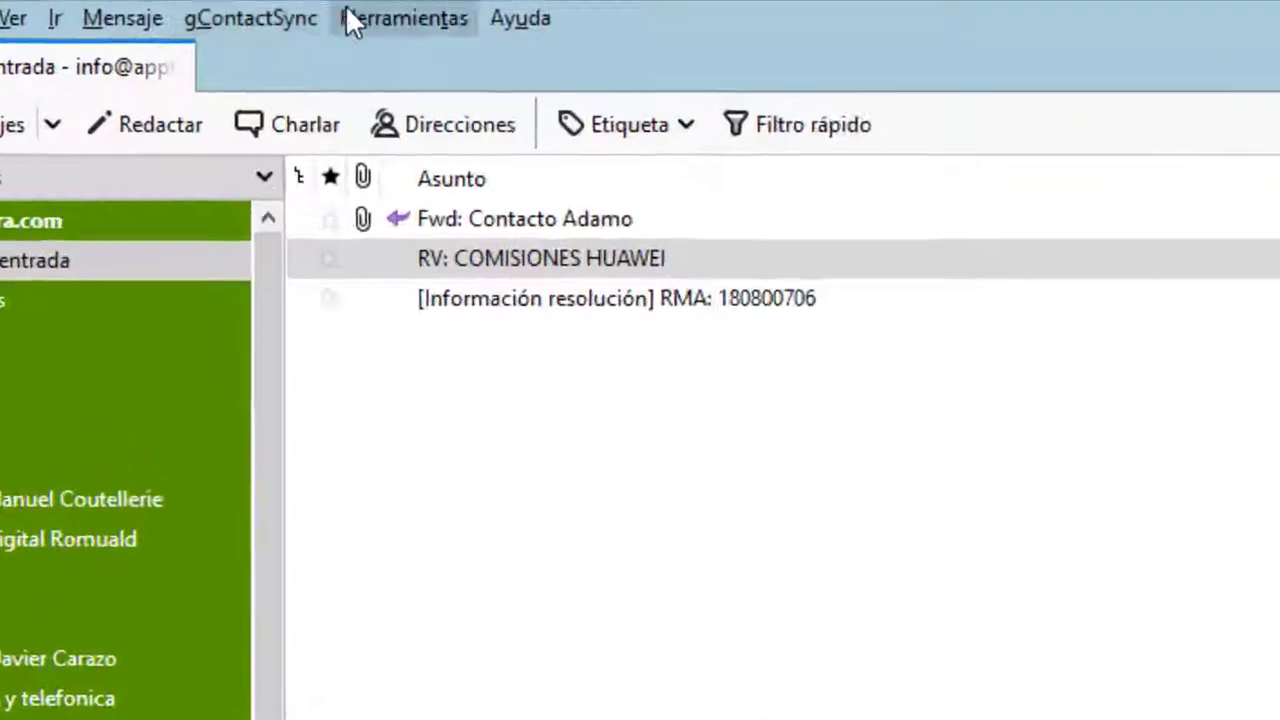
Reopen Herramientas > Filtros de mensajes and select the sender-named filter near the top
click(212, 8)
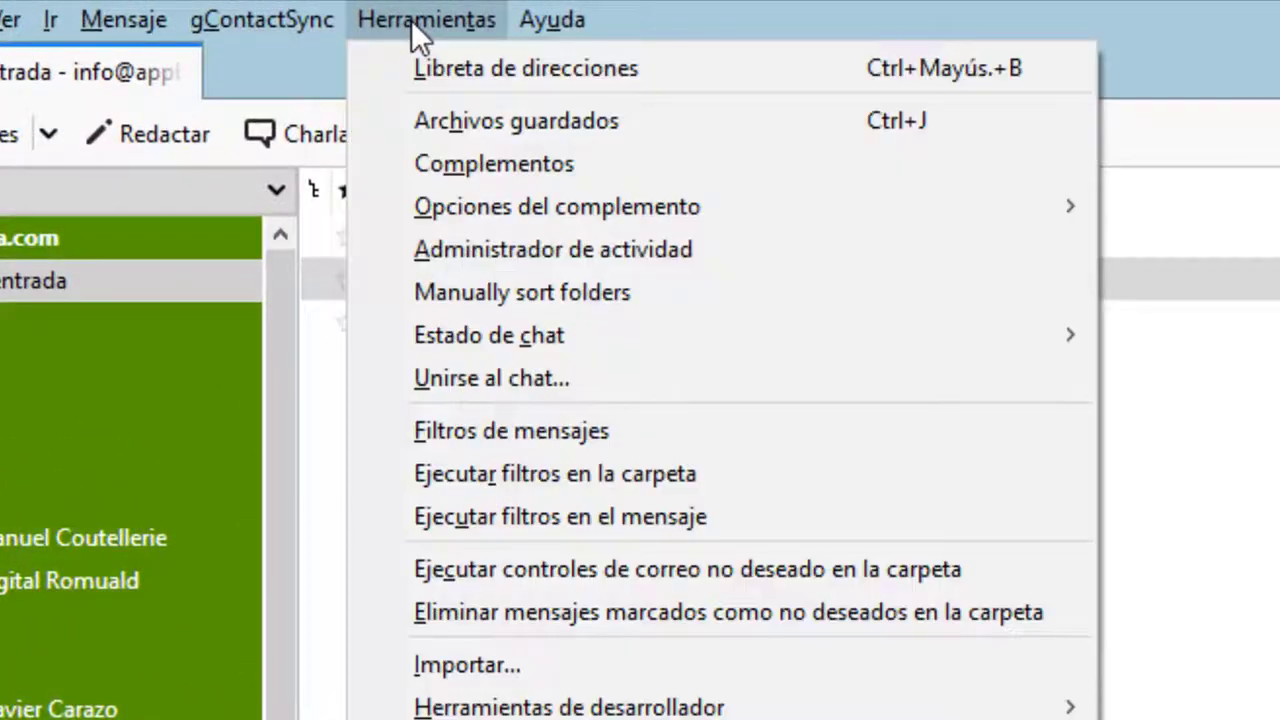
click(450, 430)
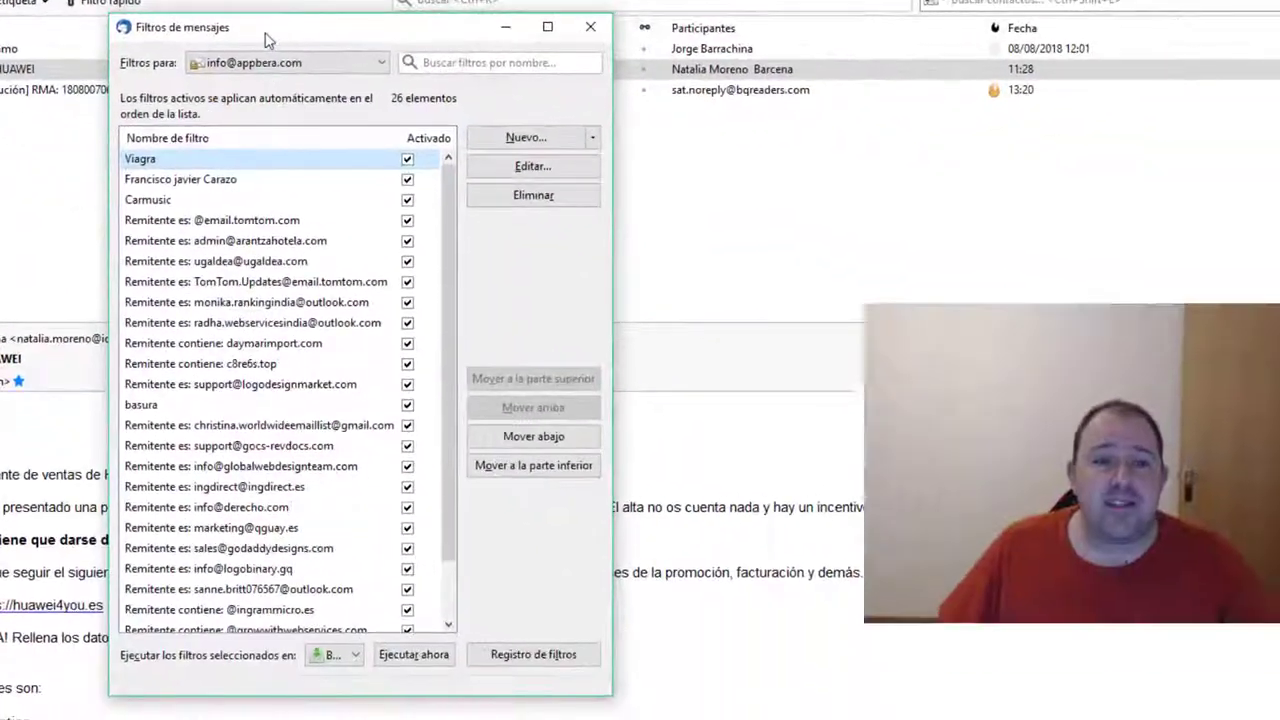
drag(268, 40, 385, 70)
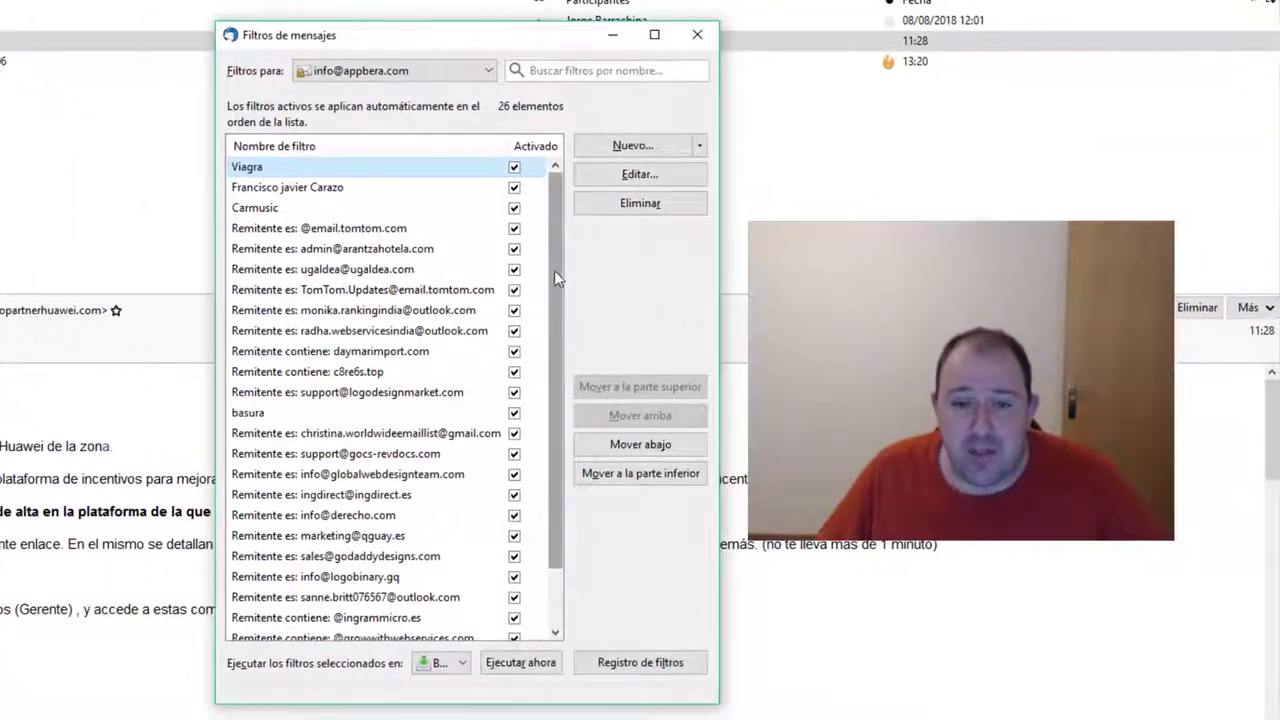
scroll(556, 277, down, 1)
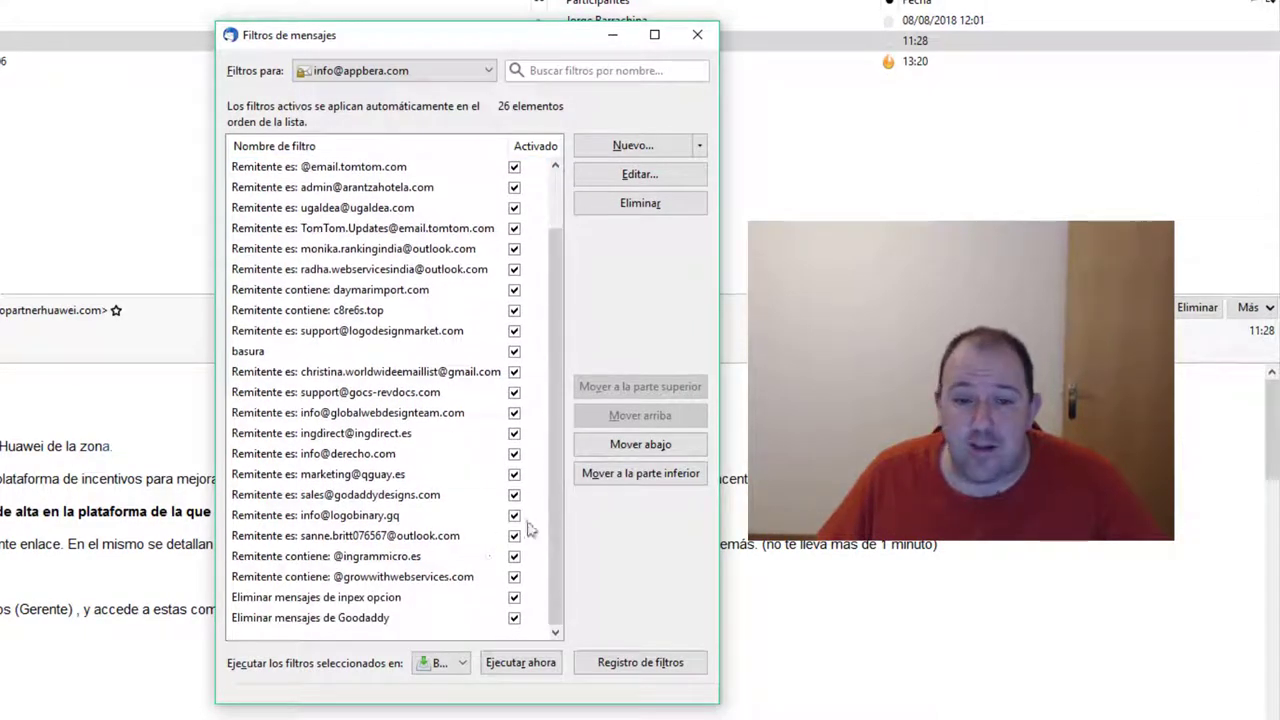
scroll(559, 517, up, 1)
click(308, 192)
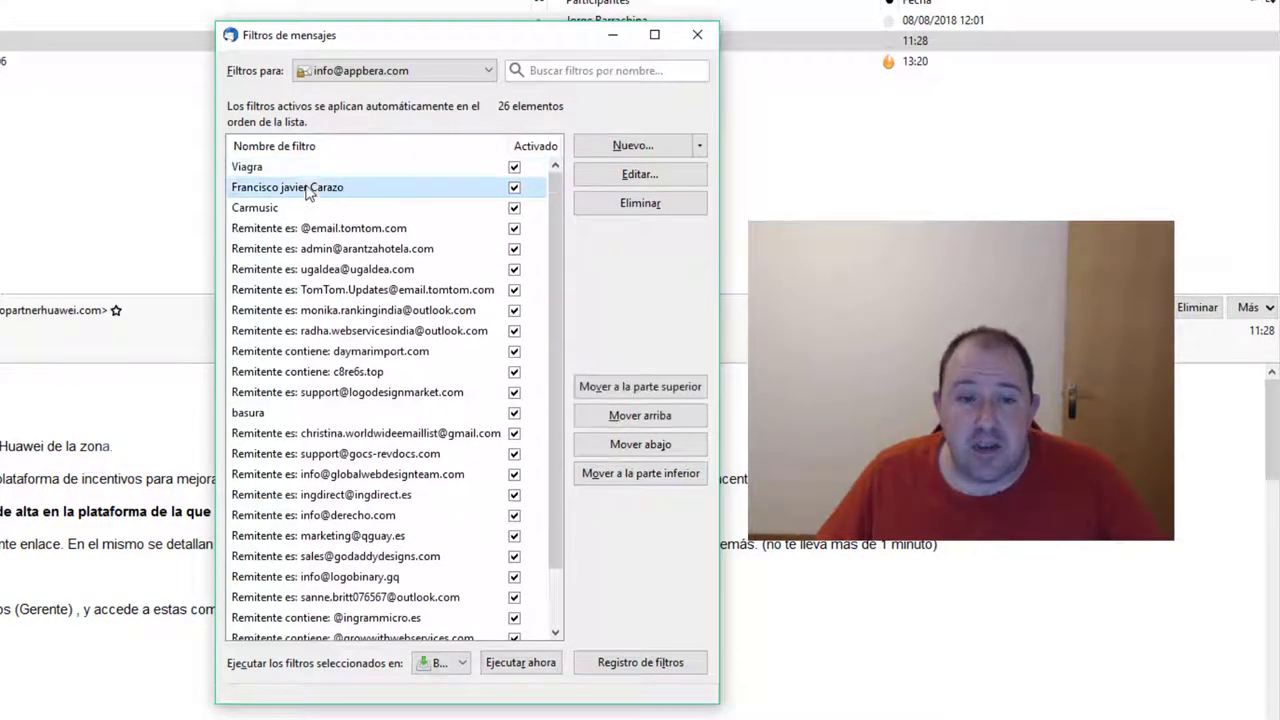
click(261, 229)
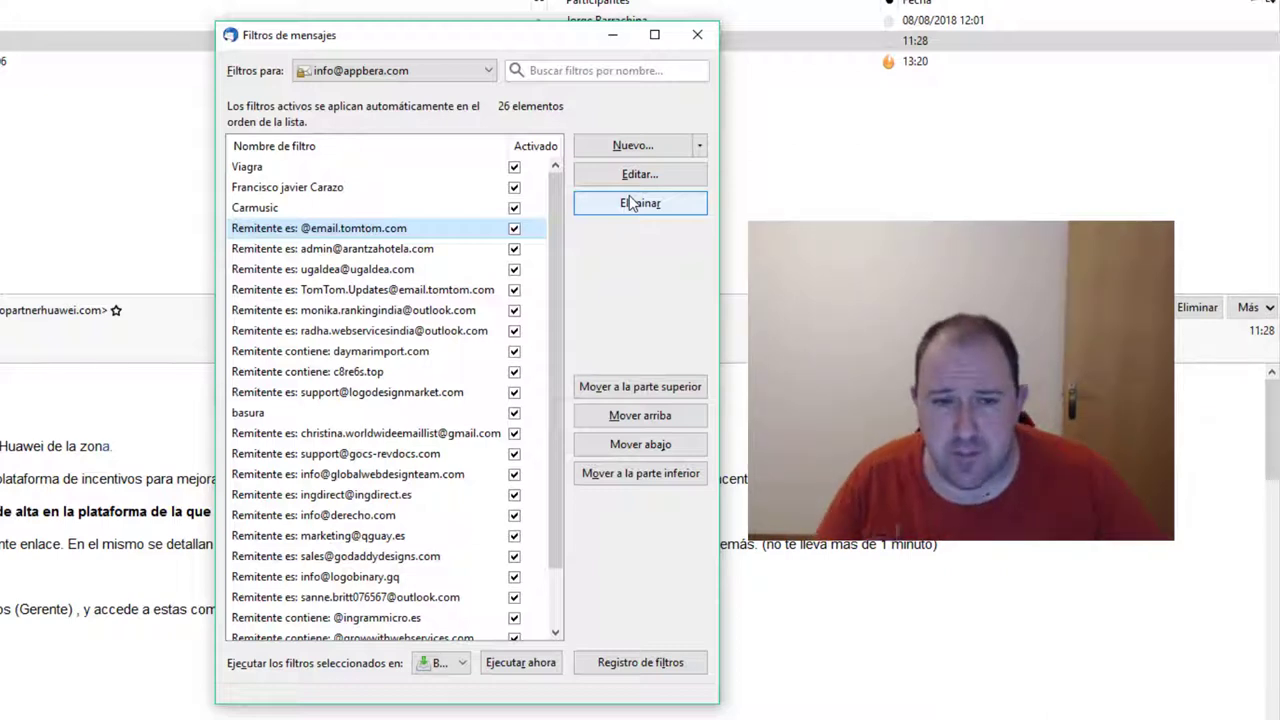
click(305, 190)
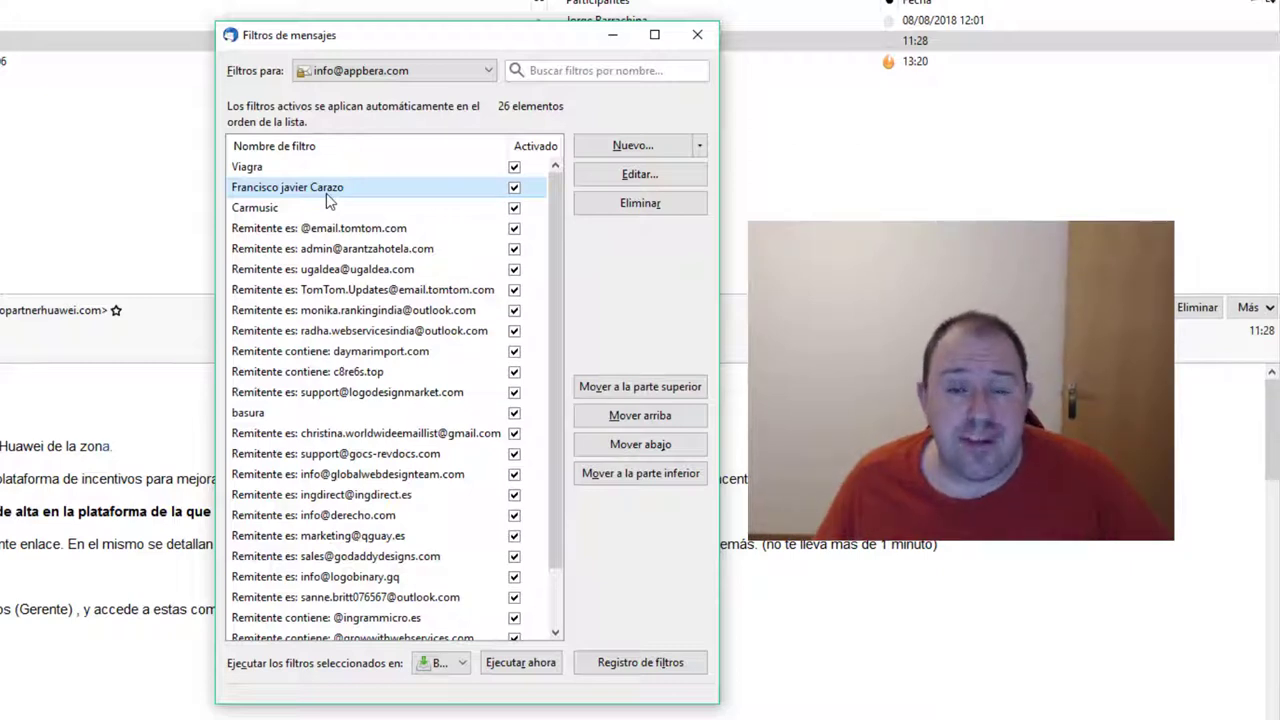
Edit the sender filter, trying the match operator as 'contiene' then 'no es'
click(662, 175)
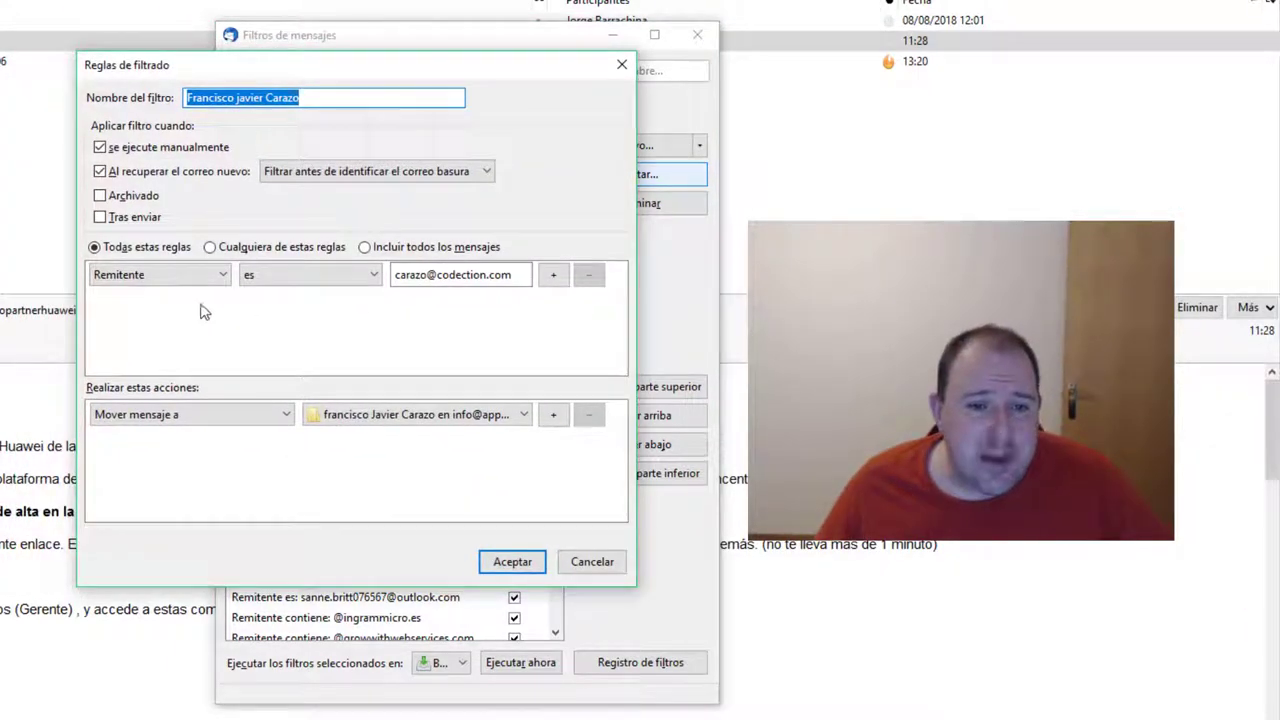
click(397, 277)
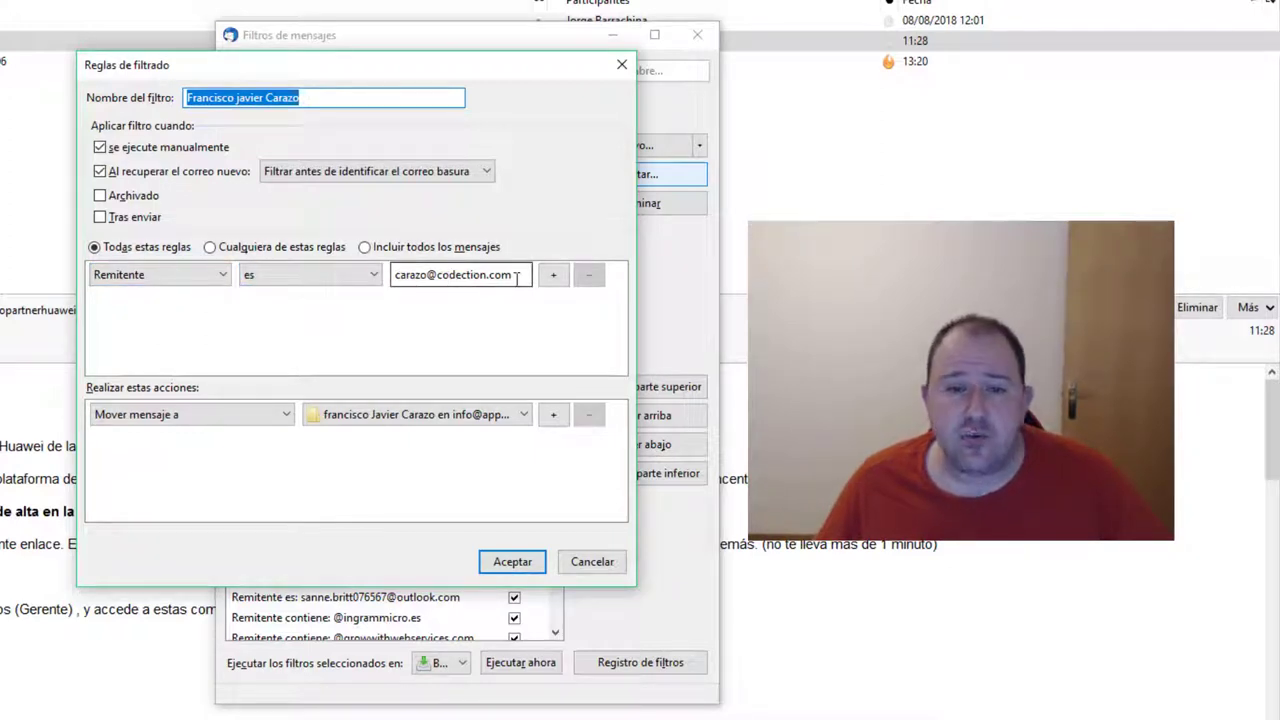
click(343, 280)
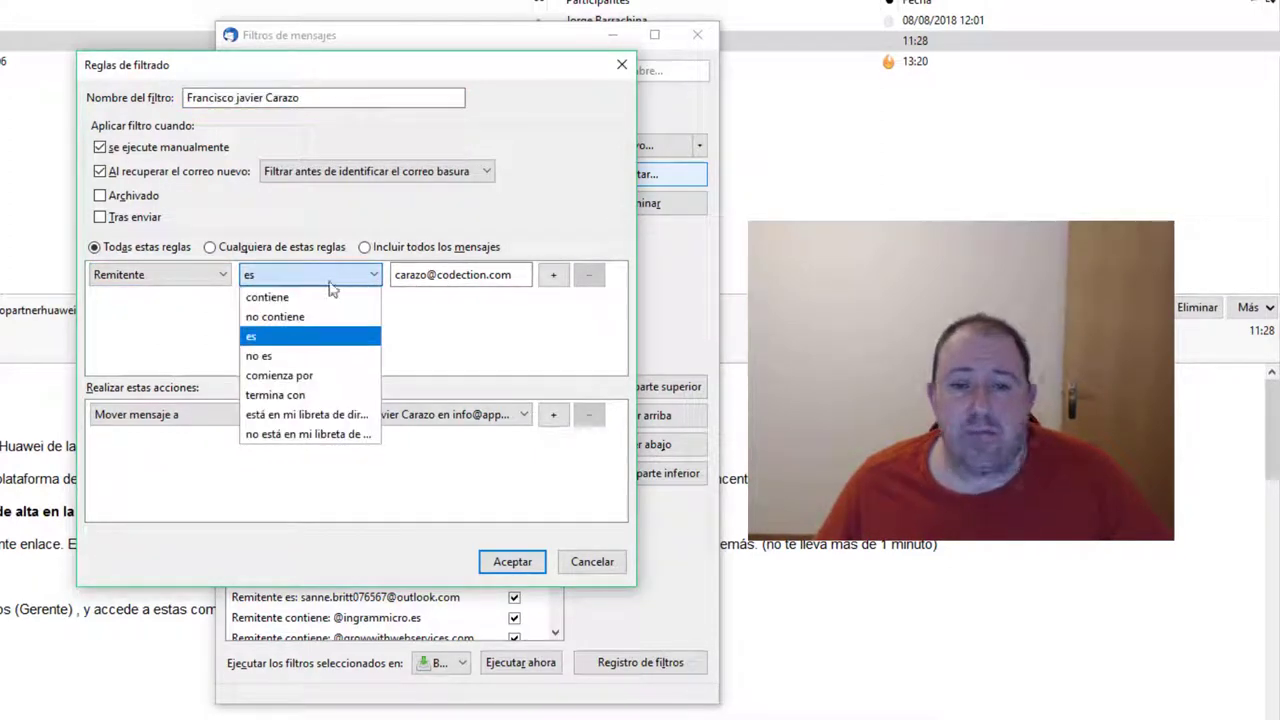
click(299, 303)
click(305, 277)
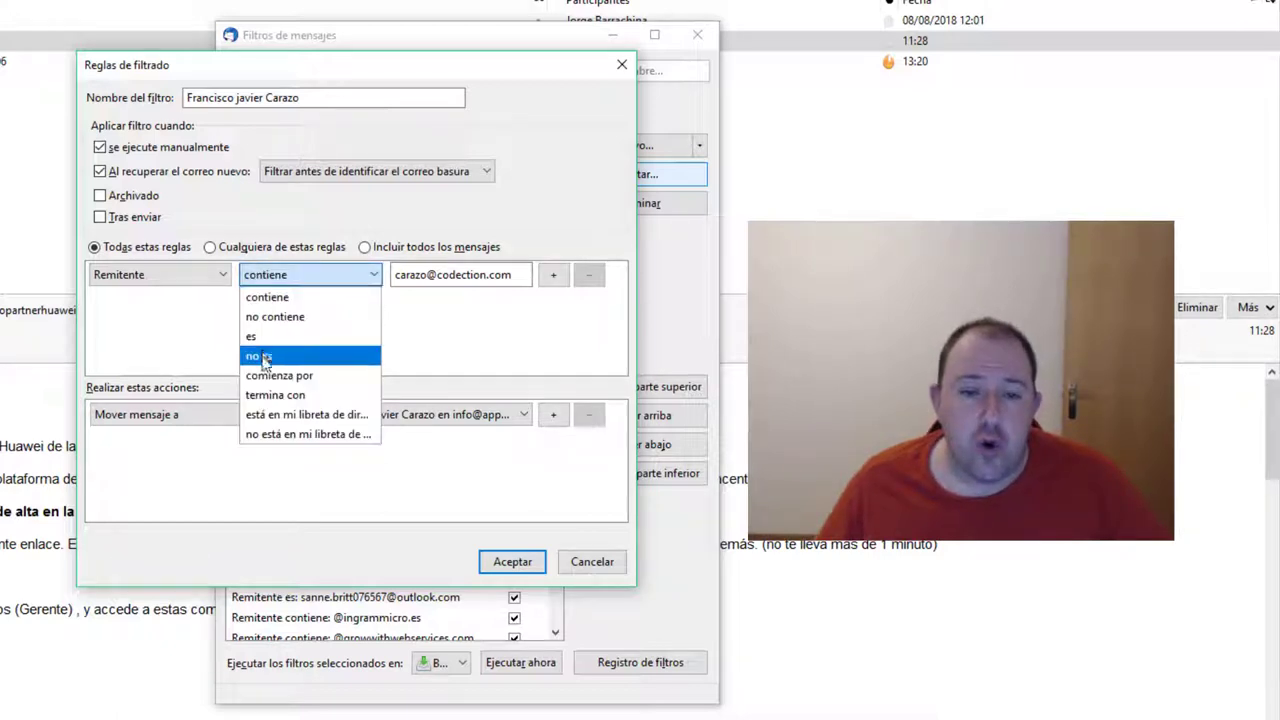
click(290, 355)
click(312, 281)
click(314, 280)
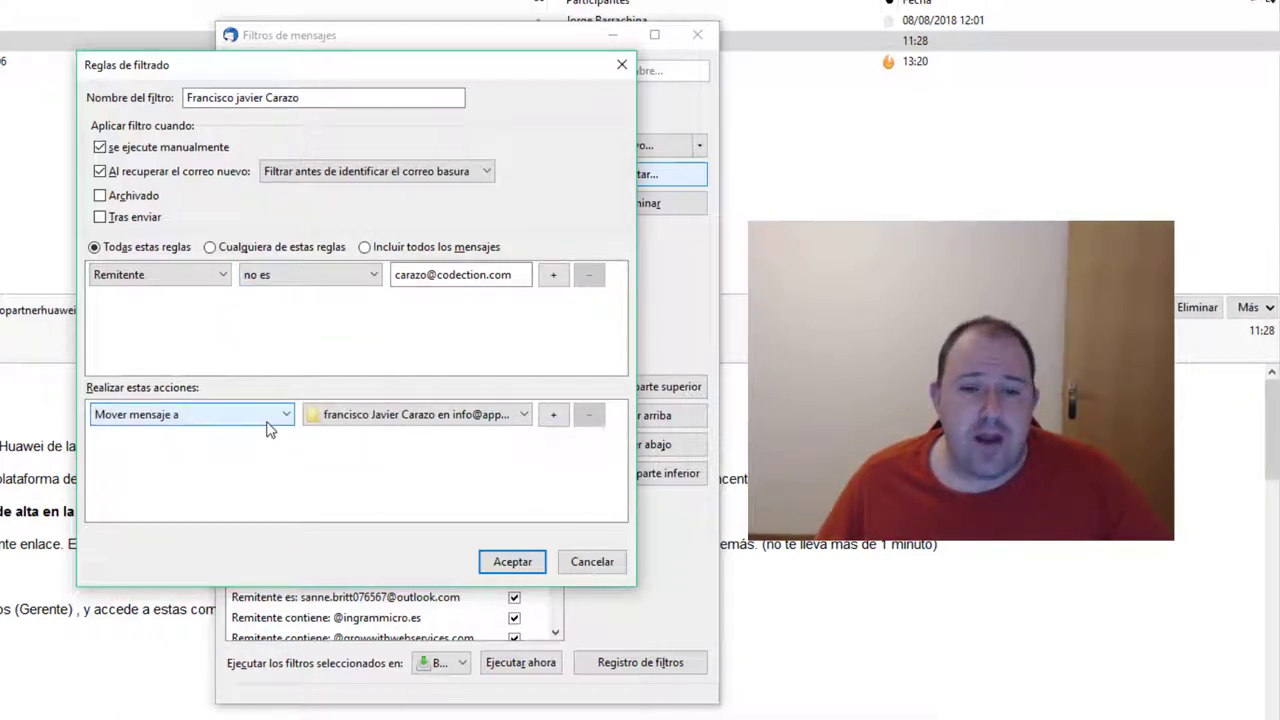
Leave the target folder unchanged and cancel the filter edits
click(433, 420)
click(353, 420)
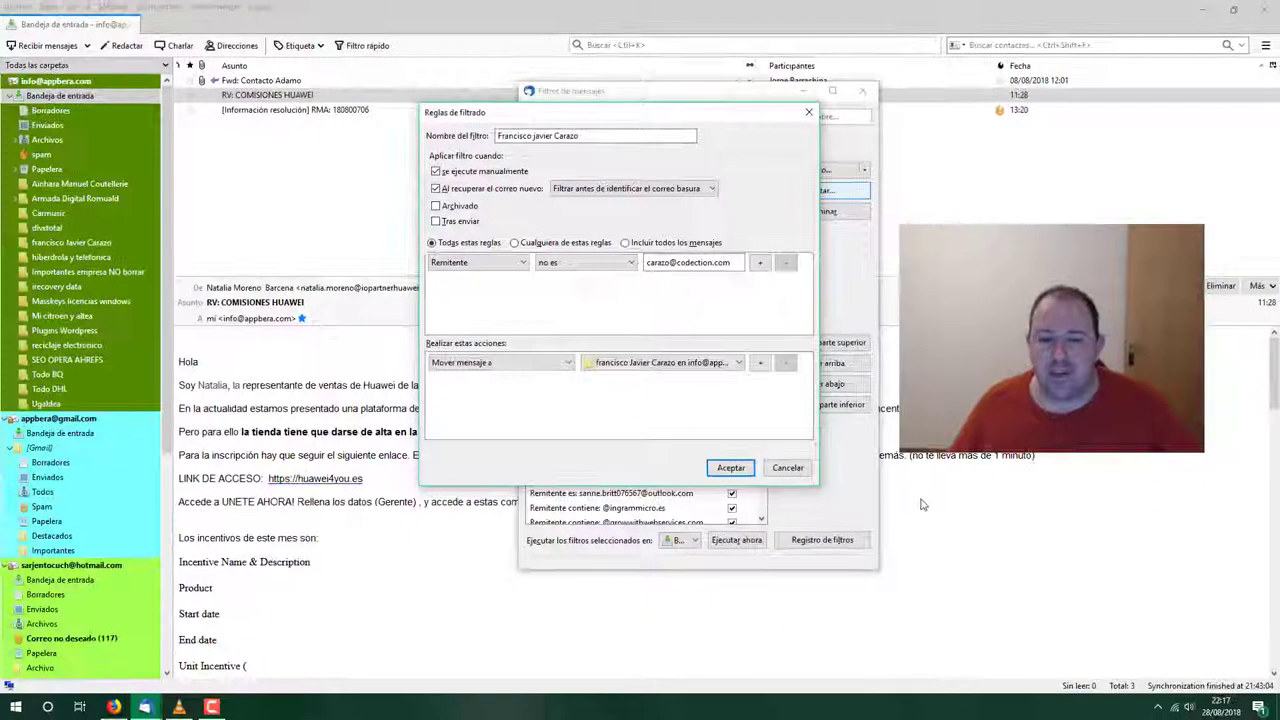
click(787, 467)
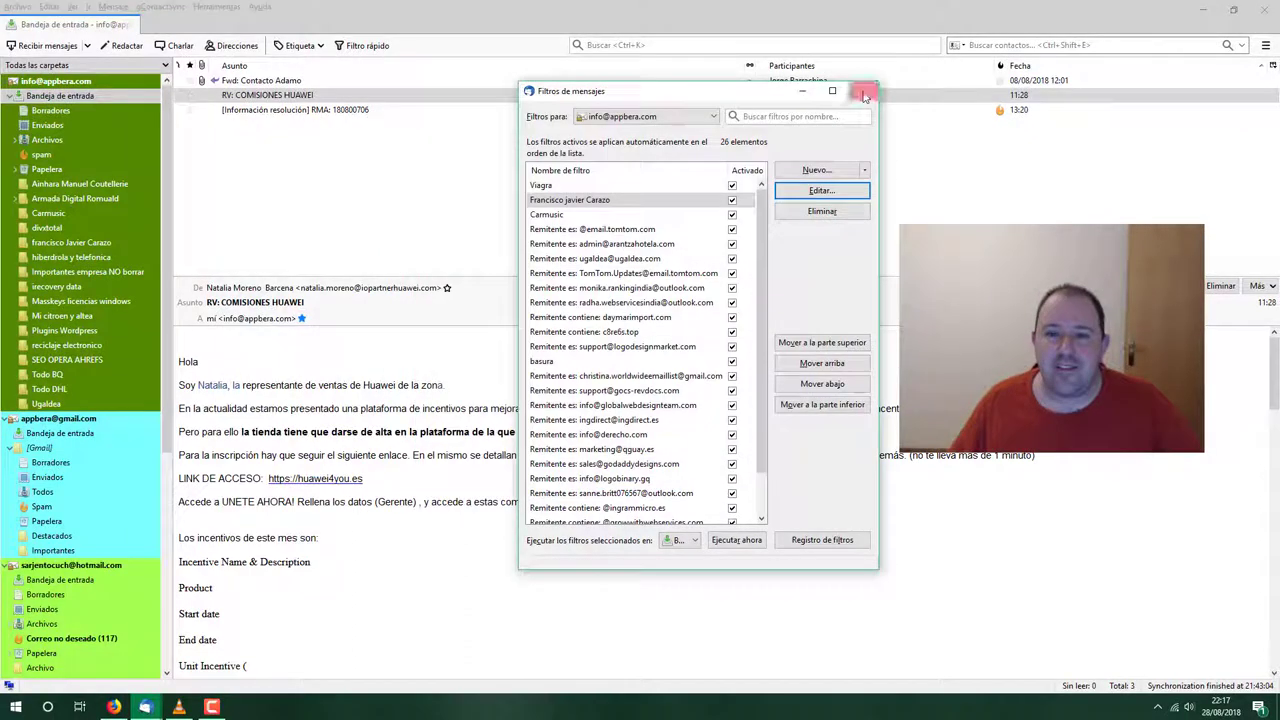
click(863, 91)
click(216, 6)
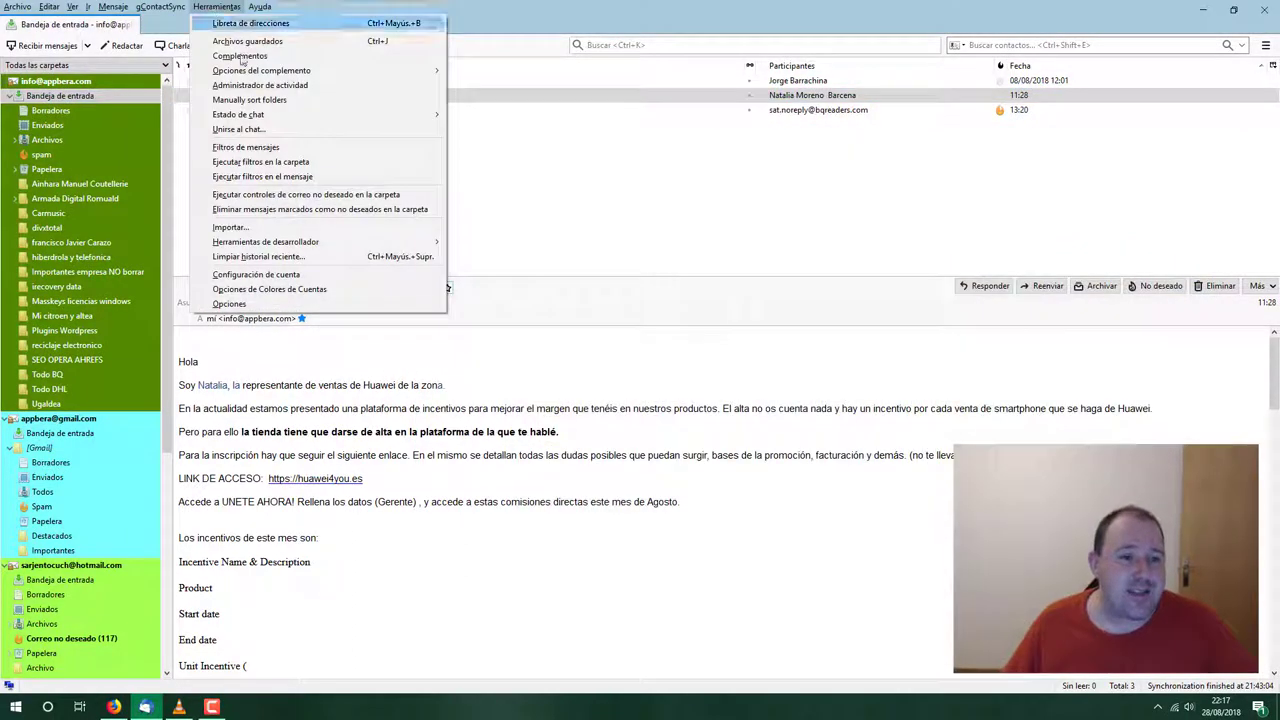
click(248, 147)
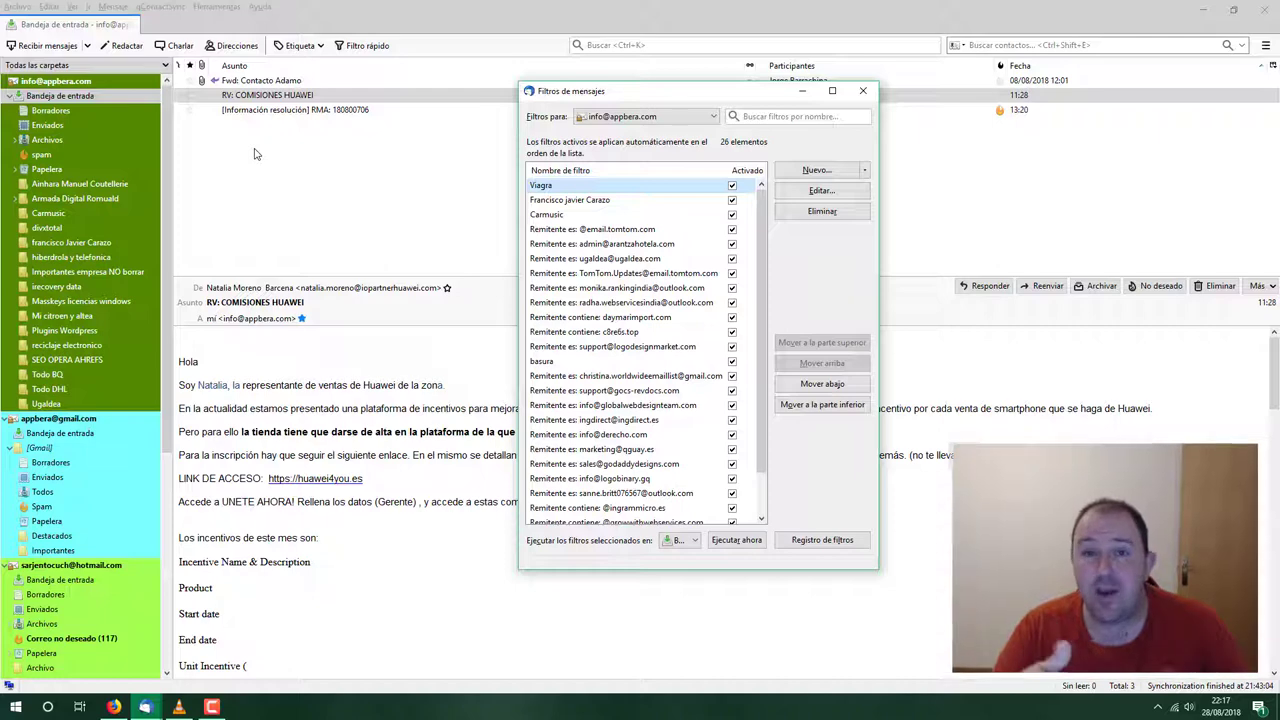
click(862, 91)
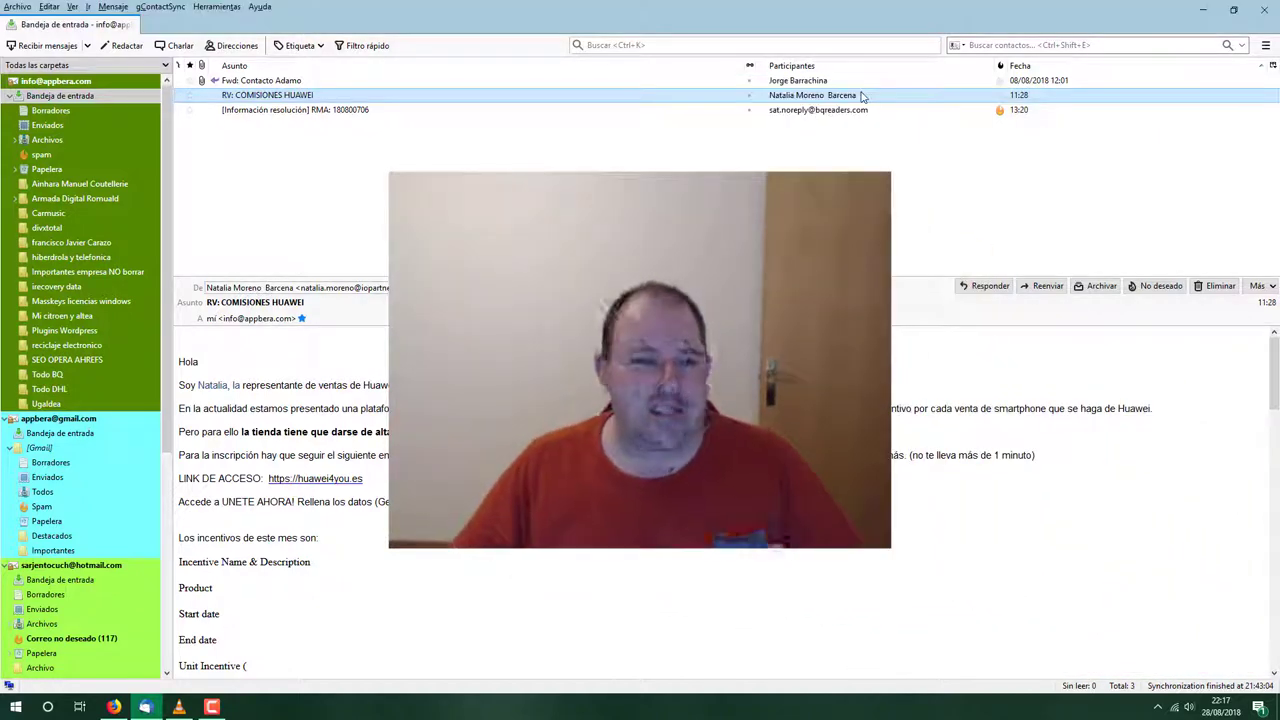